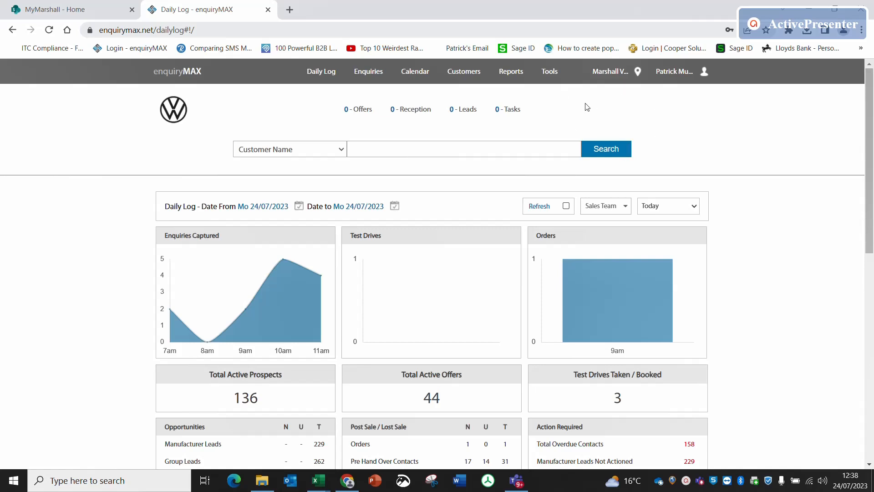
- Try to delete the sales executive last logged in on 15/10/2021 from the dealership's user list
{"action": "left_click", "coordinate": [550, 73]}
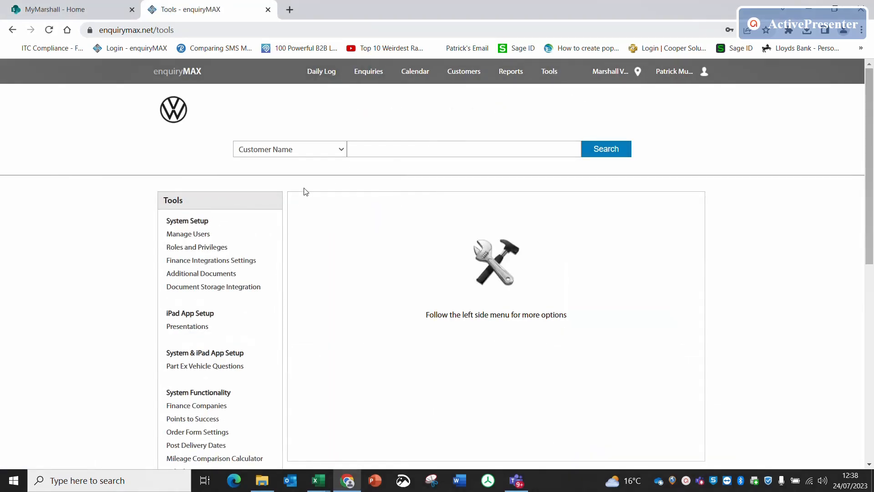
{"action": "left_click", "coordinate": [188, 235]}
{"action": "scroll", "coordinate": [466, 317], "scroll_direction": "down", "scroll_amount": 3}
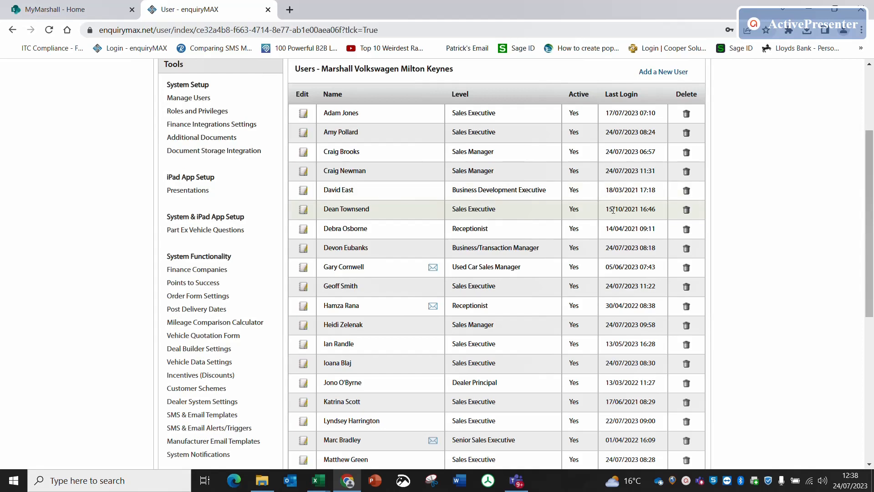
{"action": "left_click", "coordinate": [686, 210]}
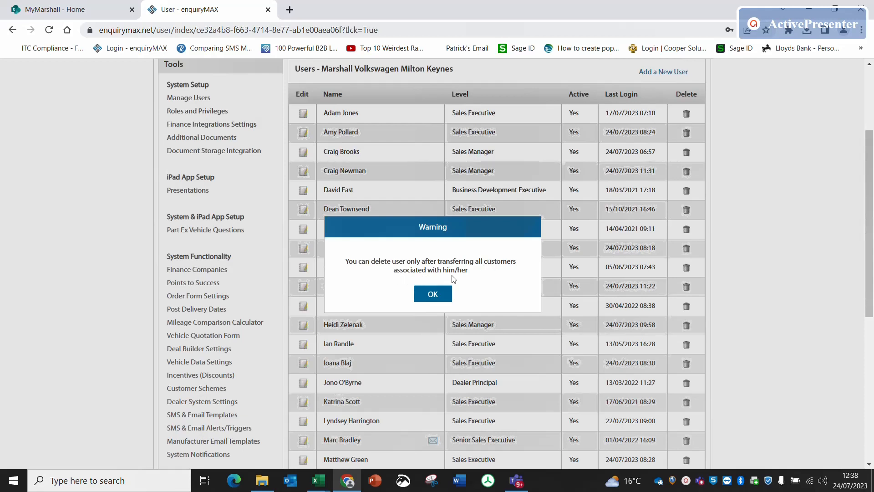
{"action": "left_click", "coordinate": [433, 295]}
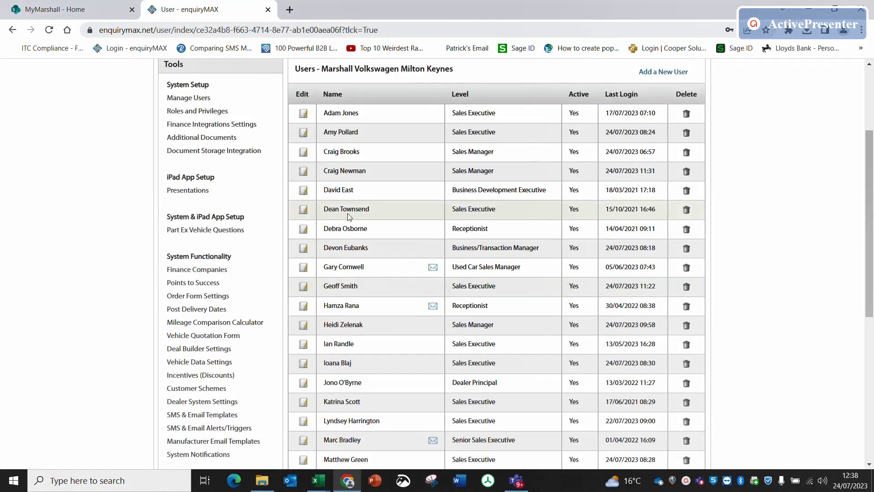
- Filter the customer search to only the sales executive who is being removed
{"action": "scroll", "coordinate": [374, 217], "scroll_direction": "up", "scroll_amount": 3}
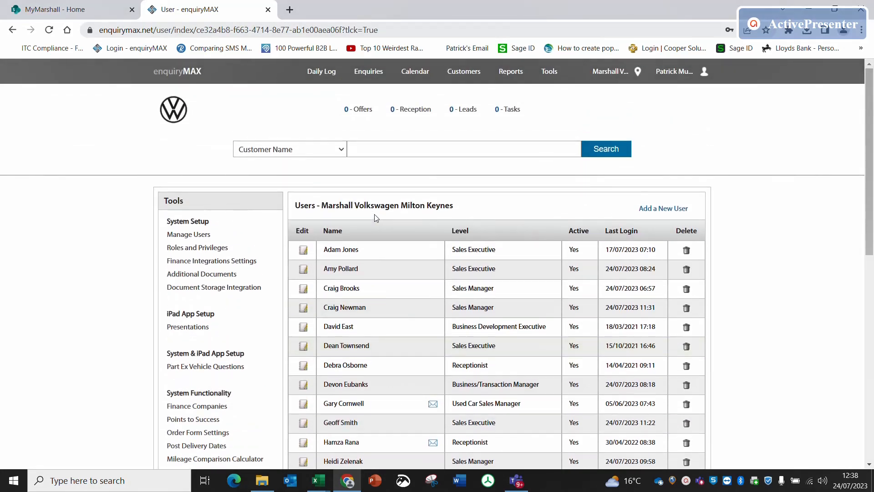
{"action": "left_click", "coordinate": [461, 73]}
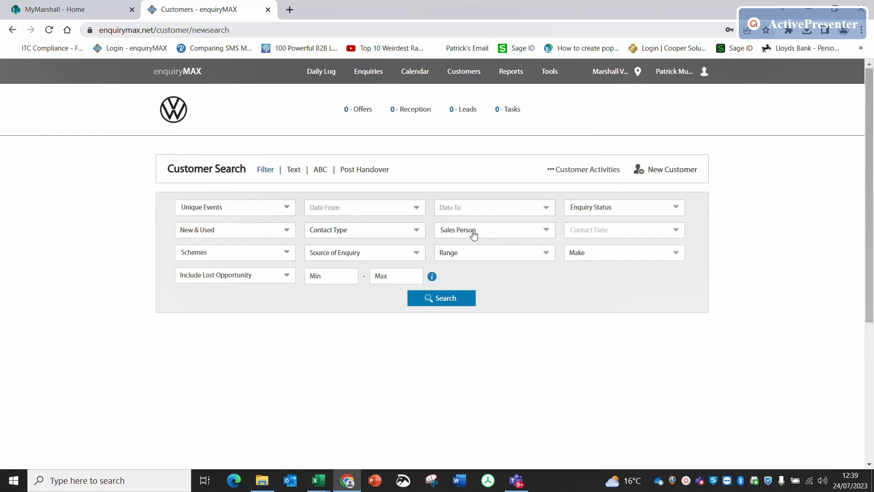
{"action": "left_click", "coordinate": [513, 235]}
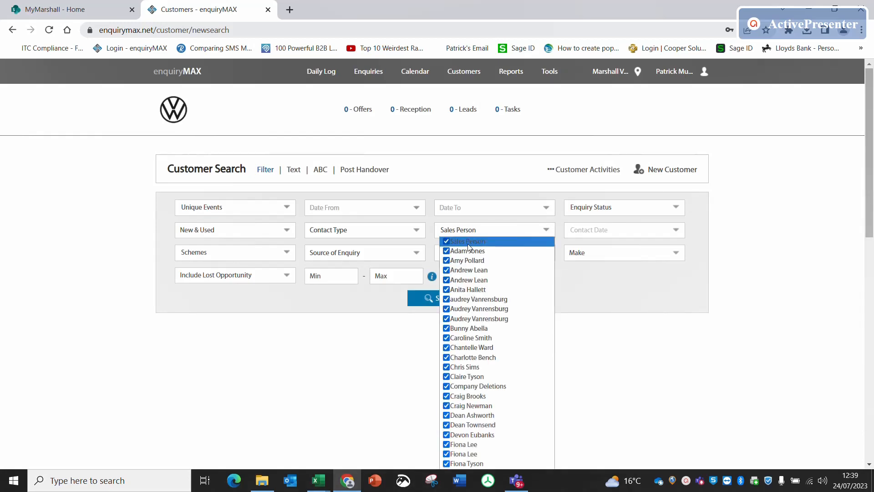
{"action": "left_click", "coordinate": [513, 241]}
{"action": "scroll", "coordinate": [505, 332], "scroll_direction": "down", "scroll_amount": 5}
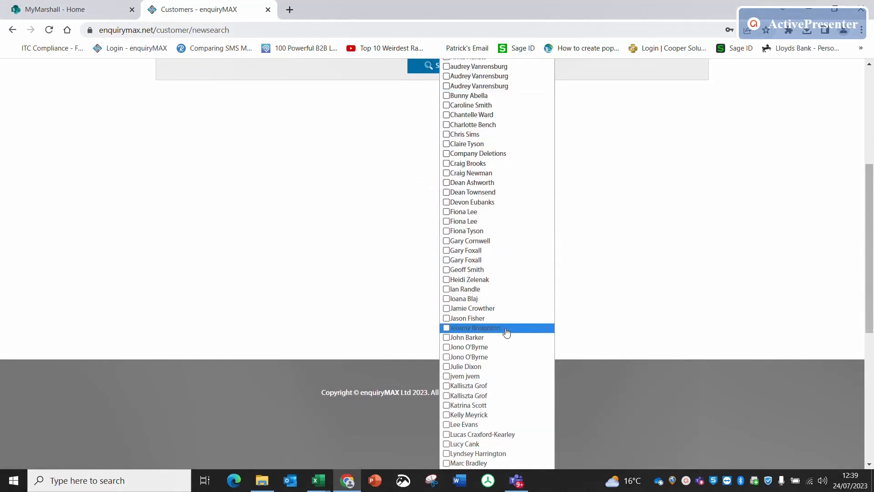
{"action": "left_click", "coordinate": [490, 193]}
{"action": "scroll", "coordinate": [657, 200], "scroll_direction": "up", "scroll_amount": 2}
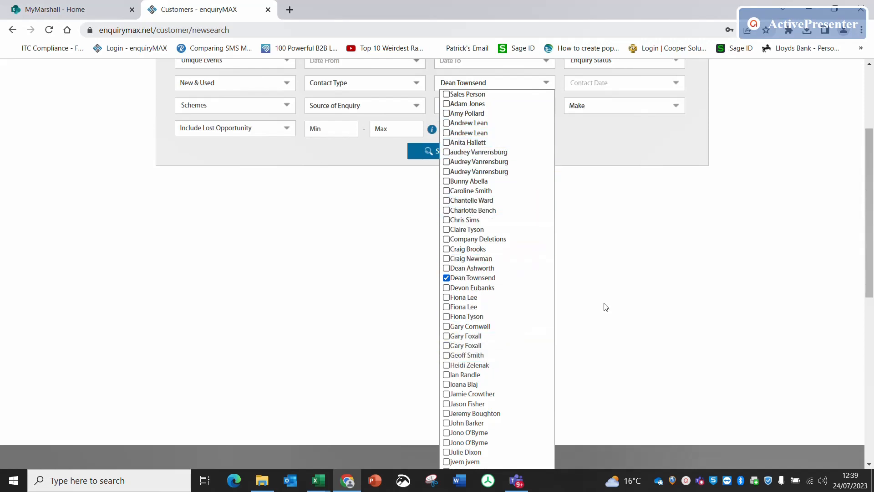
{"action": "scroll", "coordinate": [669, 307], "scroll_direction": "up", "scroll_amount": 2}
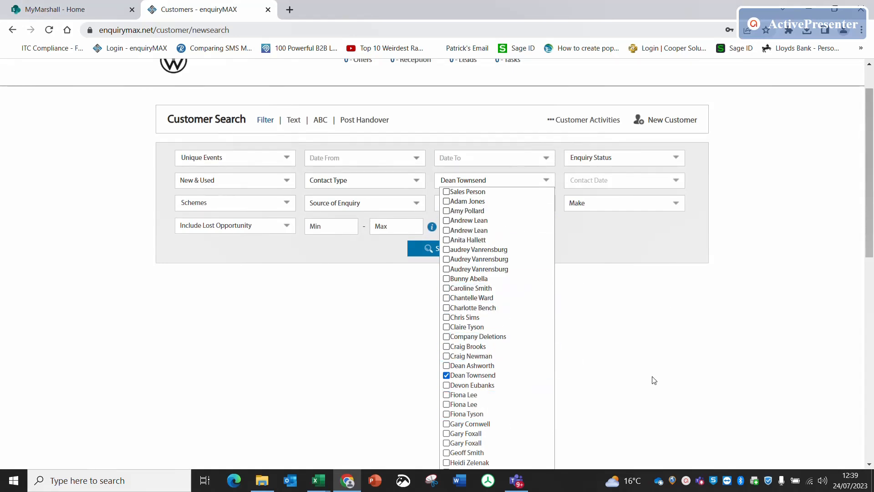
{"action": "scroll", "coordinate": [624, 363], "scroll_direction": "up", "scroll_amount": 1}
{"action": "left_click", "coordinate": [624, 362]}
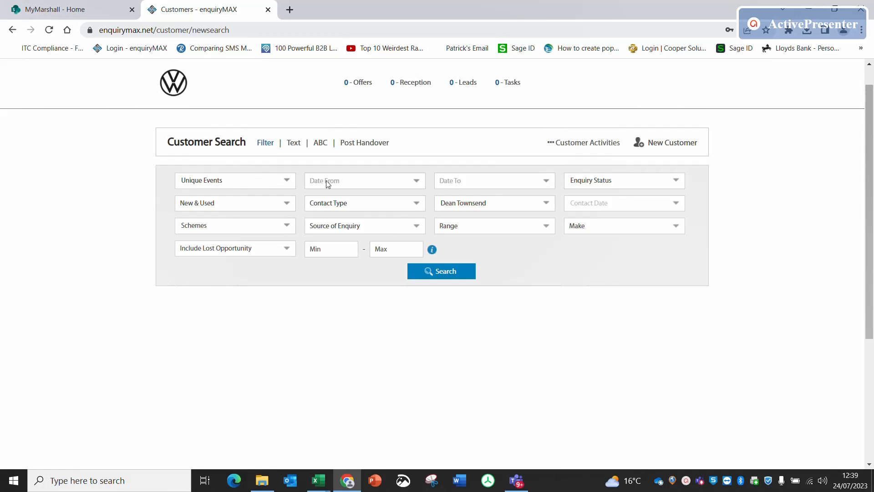
- Check the event type and enquiry status filters without changing them, and run the customer search
{"action": "left_click", "coordinate": [286, 180]}
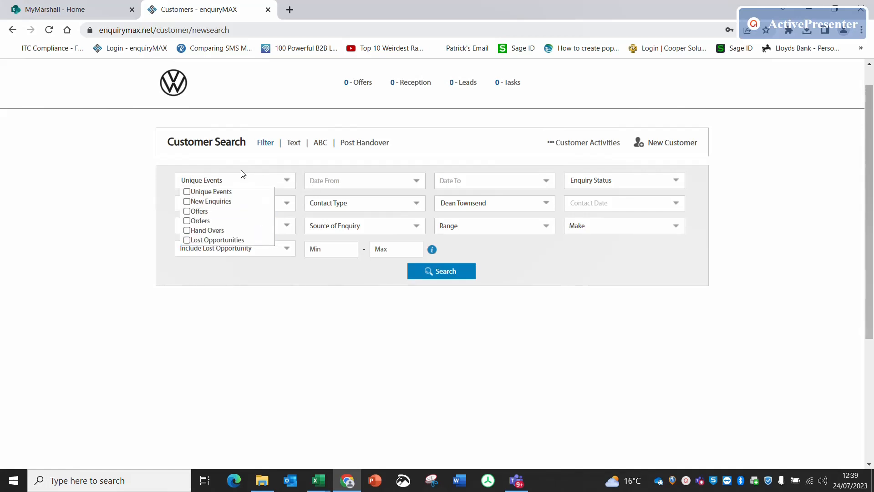
{"action": "left_click", "coordinate": [244, 317]}
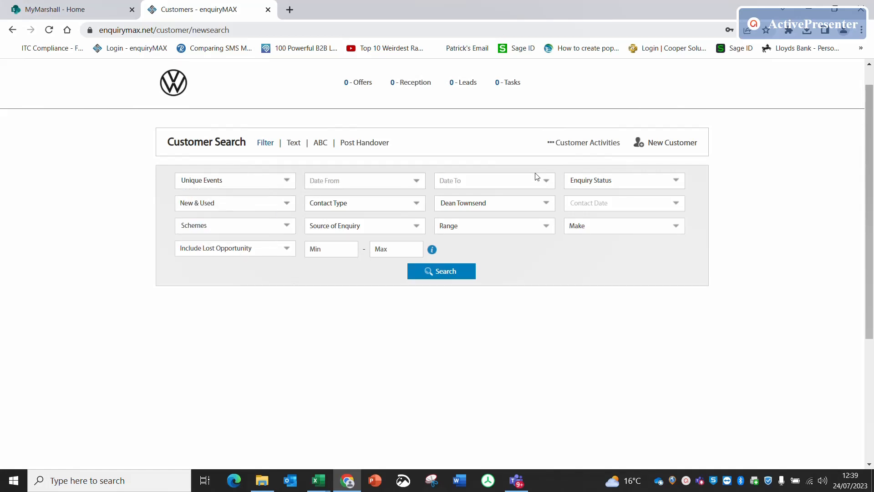
{"action": "left_click", "coordinate": [585, 181]}
{"action": "left_click", "coordinate": [628, 304]}
{"action": "left_click", "coordinate": [441, 273]}
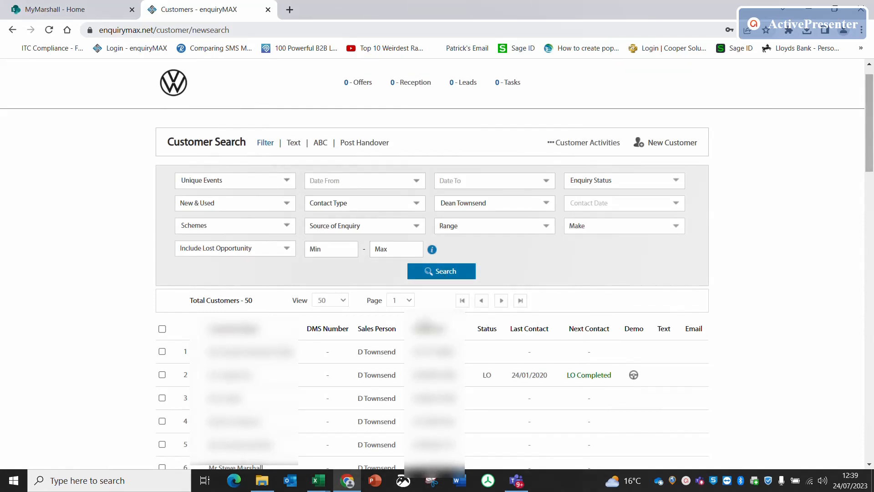
- Transfer all the listed customers to VW Milton Keynes Prospect Transfers
{"action": "left_click", "coordinate": [162, 329]}
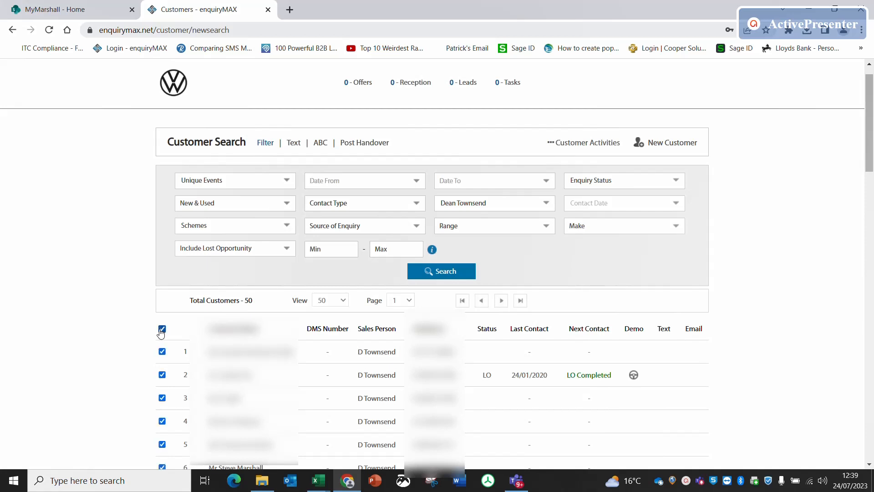
{"action": "left_click", "coordinate": [528, 204]}
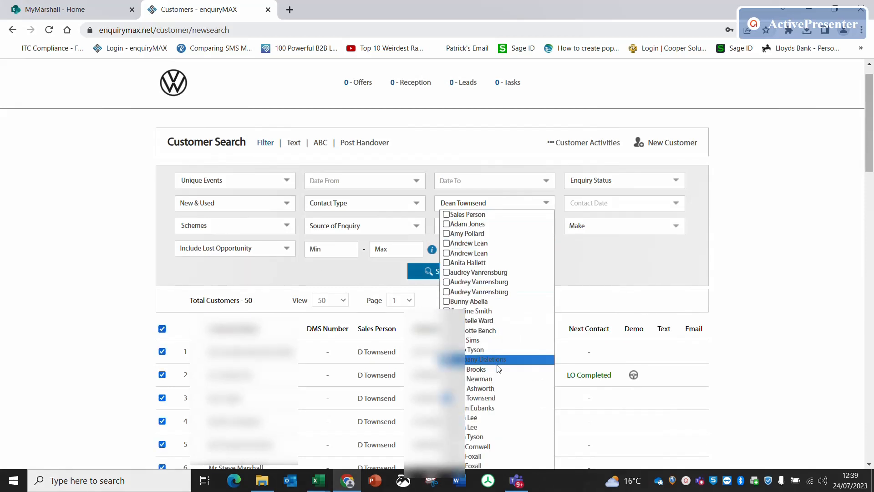
{"action": "left_click", "coordinate": [584, 145]}
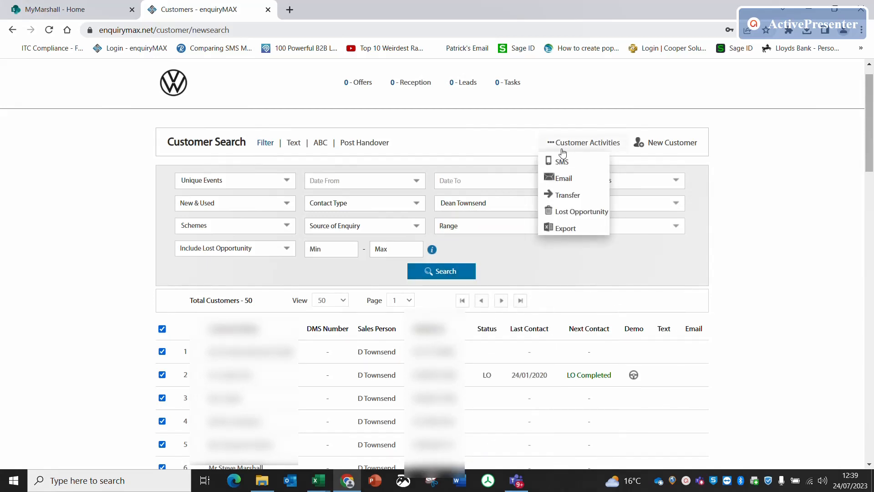
{"action": "left_click", "coordinate": [561, 198]}
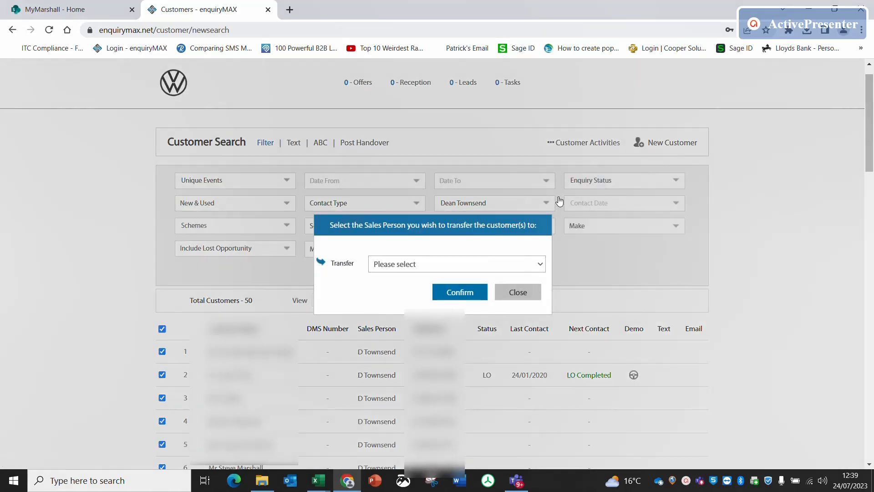
{"action": "left_click", "coordinate": [517, 268]}
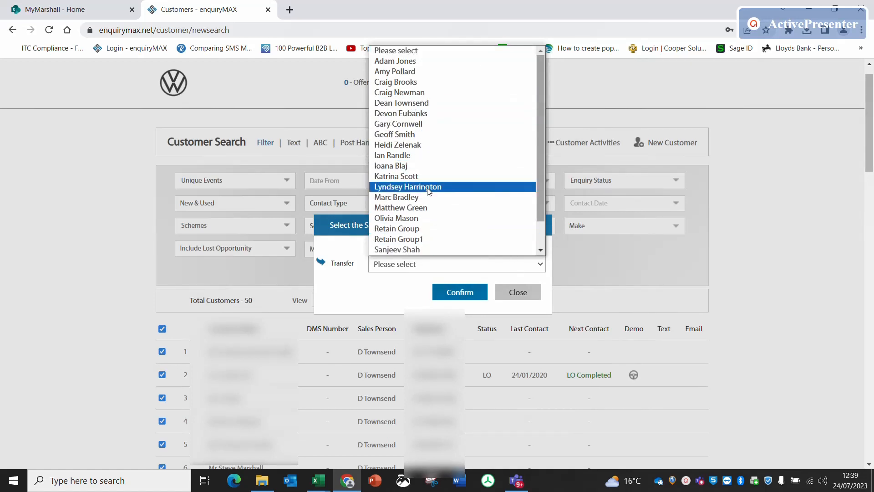
{"action": "scroll", "coordinate": [426, 192], "scroll_direction": "down", "scroll_amount": 1}
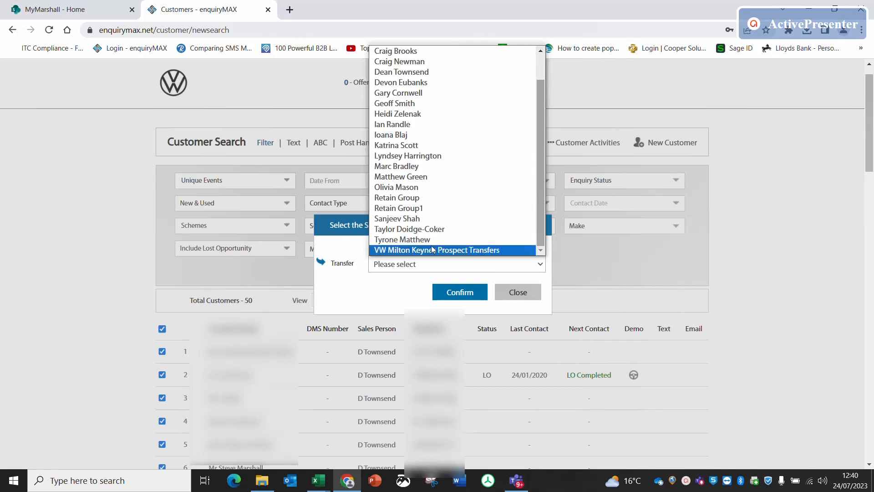
{"action": "left_click", "coordinate": [490, 250]}
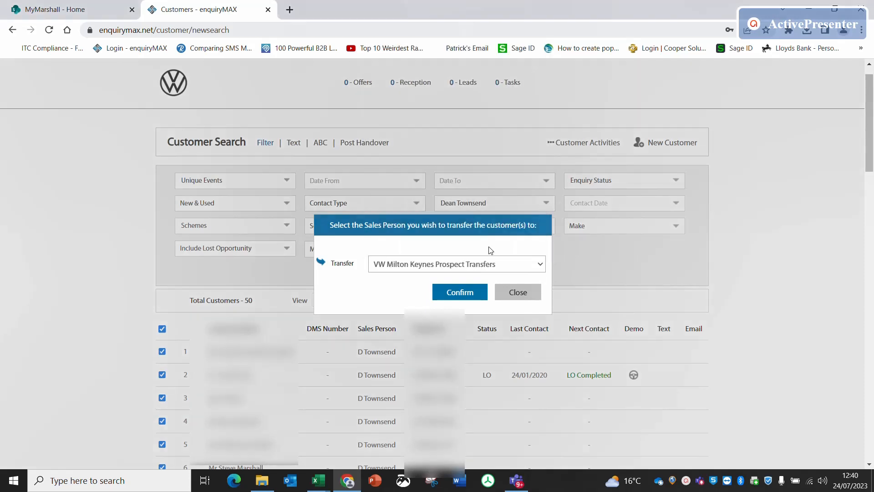
{"action": "left_click", "coordinate": [460, 292]}
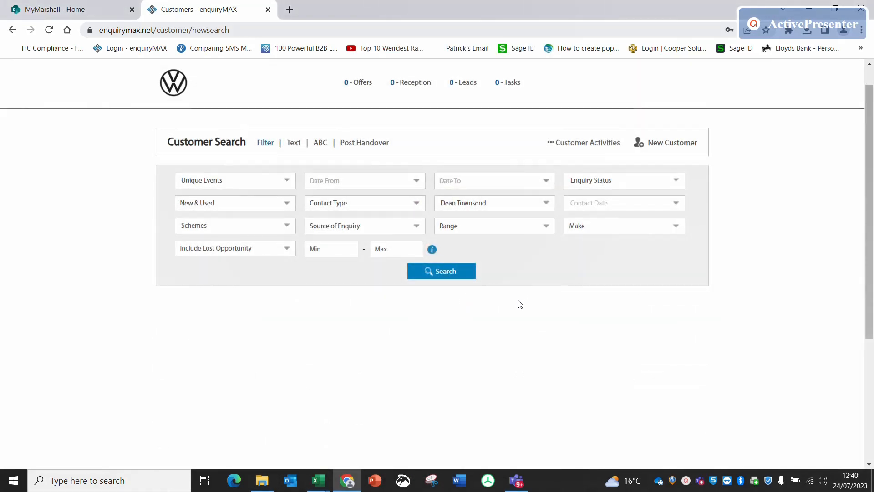
- Delete the sales executive last logged in on 15/10/2021 from the Marshall Volkswagen Milton Keynes users
{"action": "scroll", "coordinate": [512, 232], "scroll_direction": "up", "scroll_amount": 1}
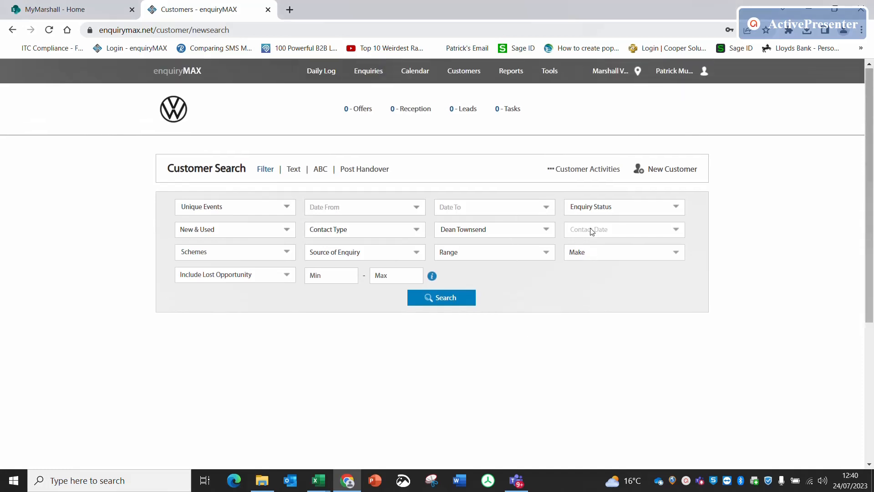
{"action": "left_click", "coordinate": [549, 72]}
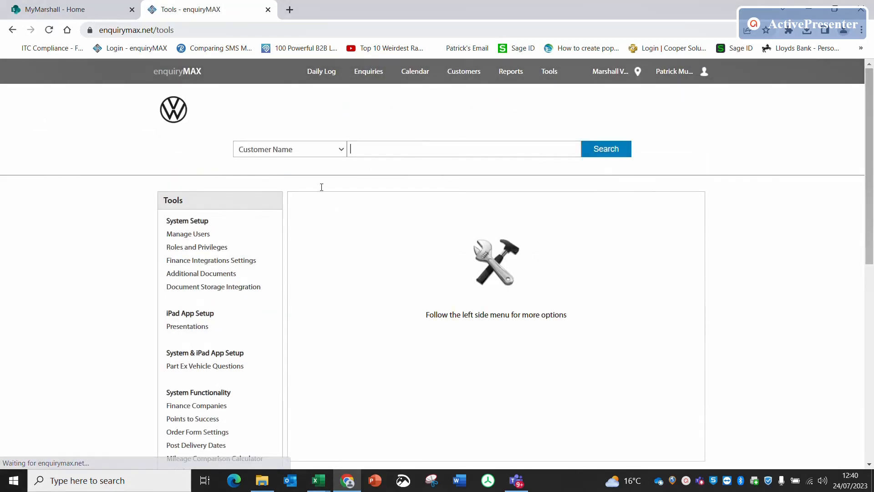
{"action": "left_click", "coordinate": [174, 234]}
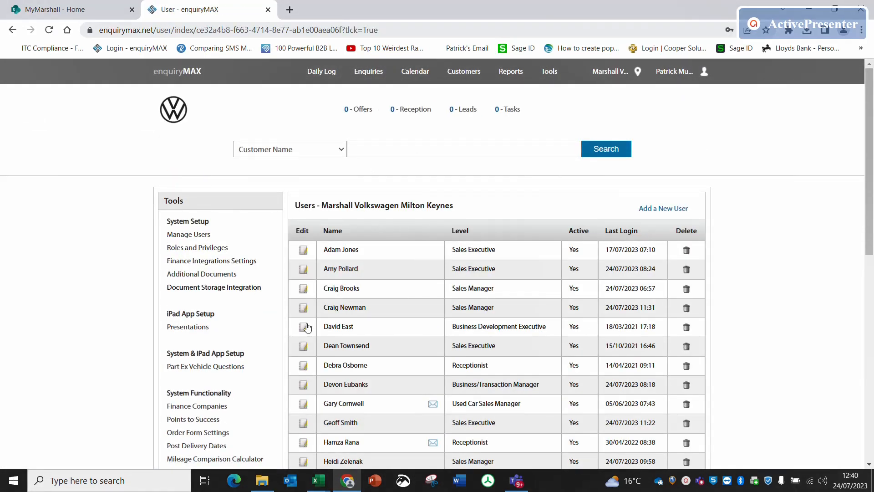
{"action": "scroll", "coordinate": [387, 367], "scroll_direction": "down", "scroll_amount": 3}
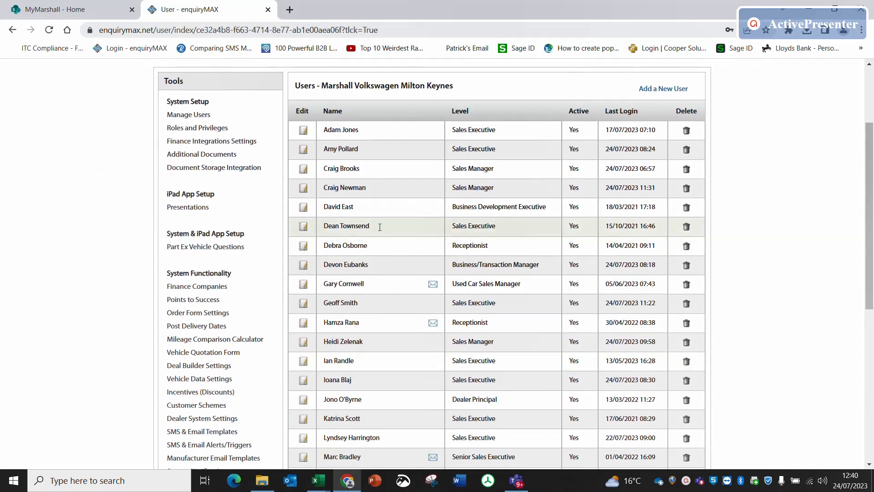
{"action": "left_click", "coordinate": [685, 229]}
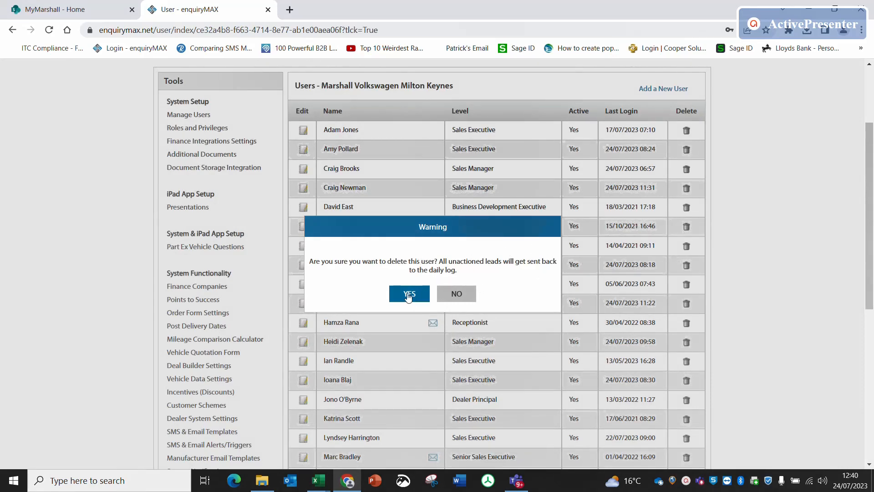
{"action": "left_click", "coordinate": [413, 294]}
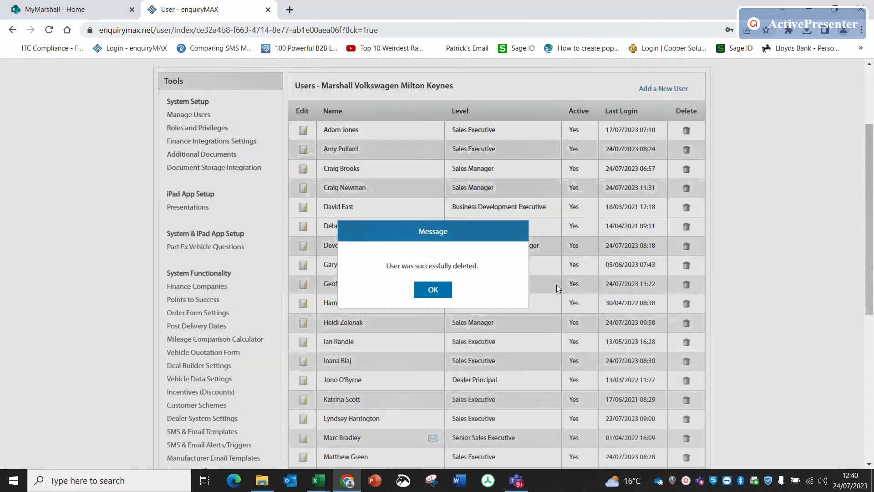
{"action": "right_click", "coordinate": [438, 288]}
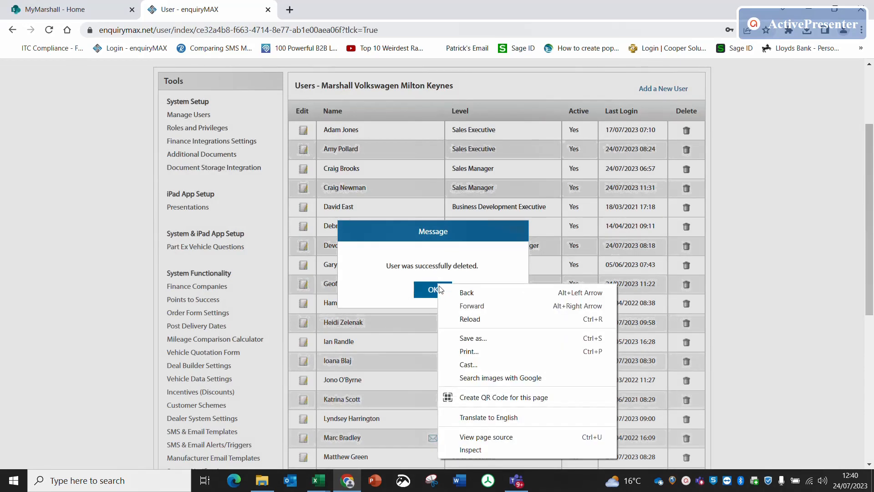
{"action": "left_click", "coordinate": [424, 289]}
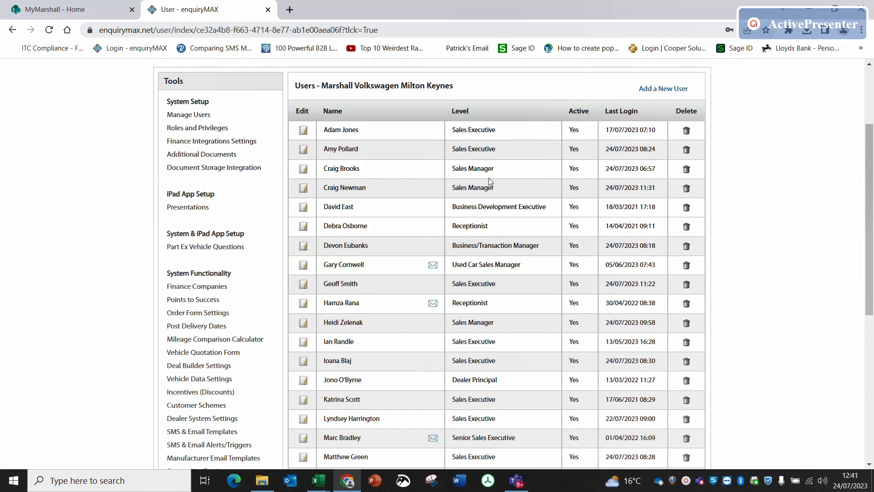
- Review the remaining users and their last login dates for inactive accounts
{"action": "scroll", "coordinate": [781, 329], "scroll_direction": "down", "scroll_amount": 4}
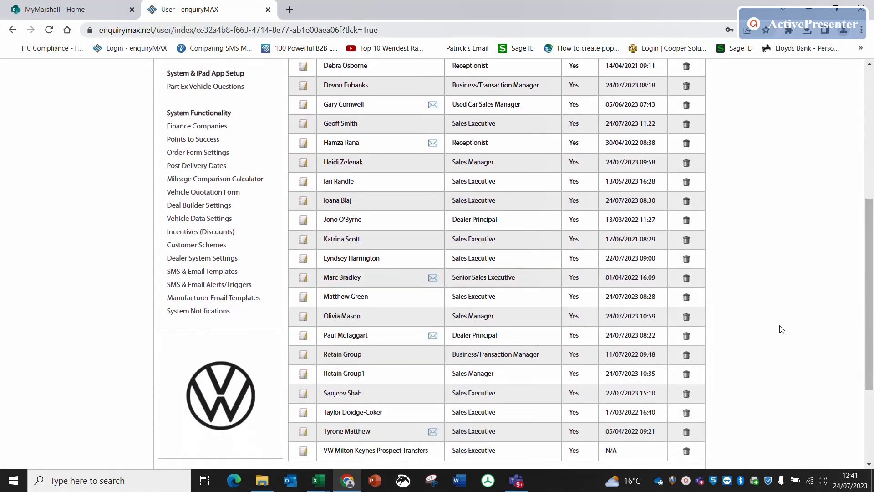
{"action": "scroll", "coordinate": [782, 329], "scroll_direction": "down", "scroll_amount": 1}
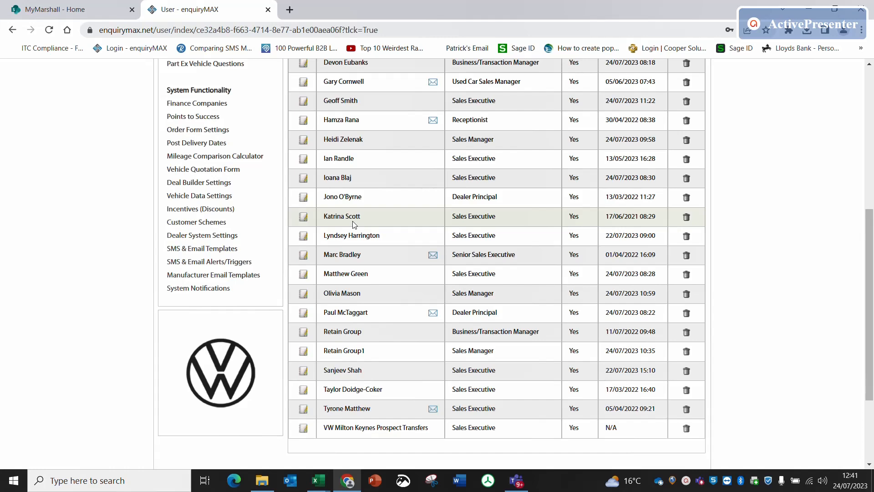
{"action": "scroll", "coordinate": [397, 199], "scroll_direction": "up", "scroll_amount": 6}
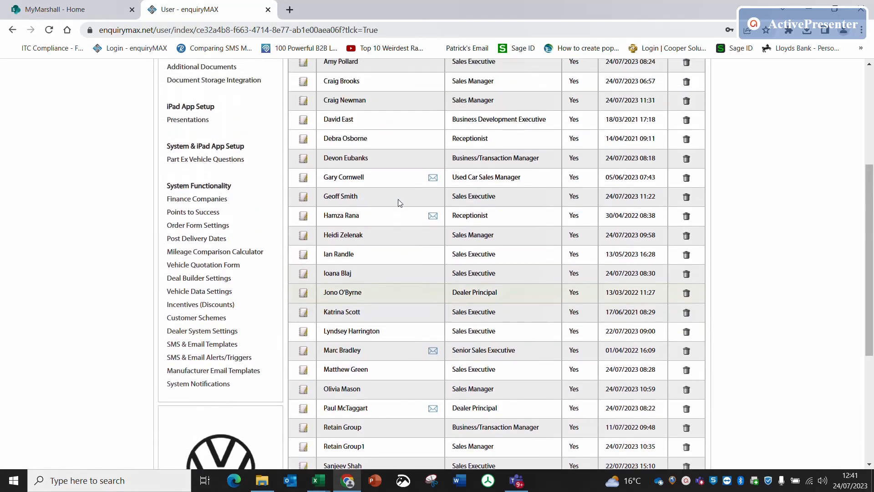
{"action": "scroll", "coordinate": [399, 203], "scroll_direction": "up", "scroll_amount": 2}
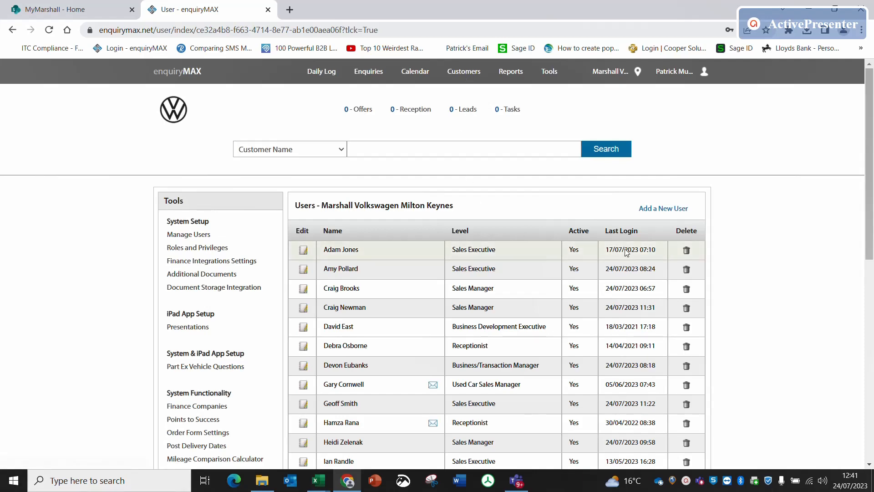
{"action": "scroll", "coordinate": [626, 252], "scroll_direction": "down", "scroll_amount": 7}
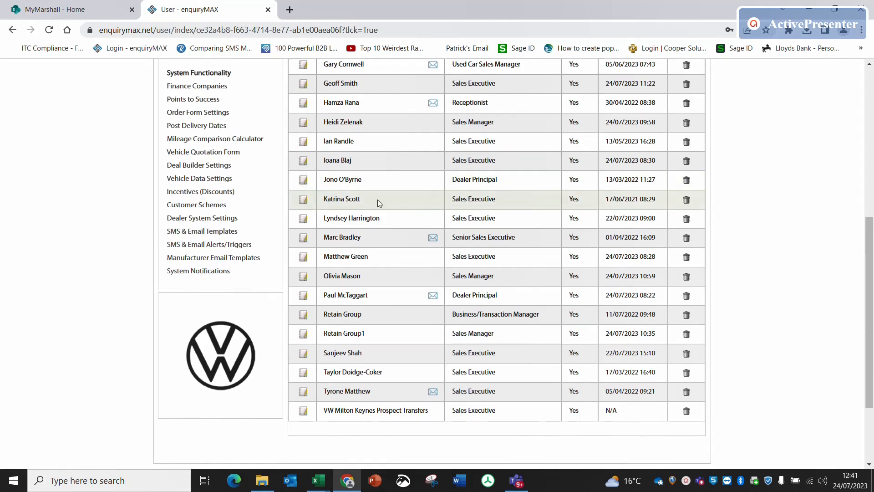
- Try to delete the sales executive last logged in on 17/06/2021 from the Marshall Volkswagen Milton Keynes users
{"action": "left_click", "coordinate": [684, 202]}
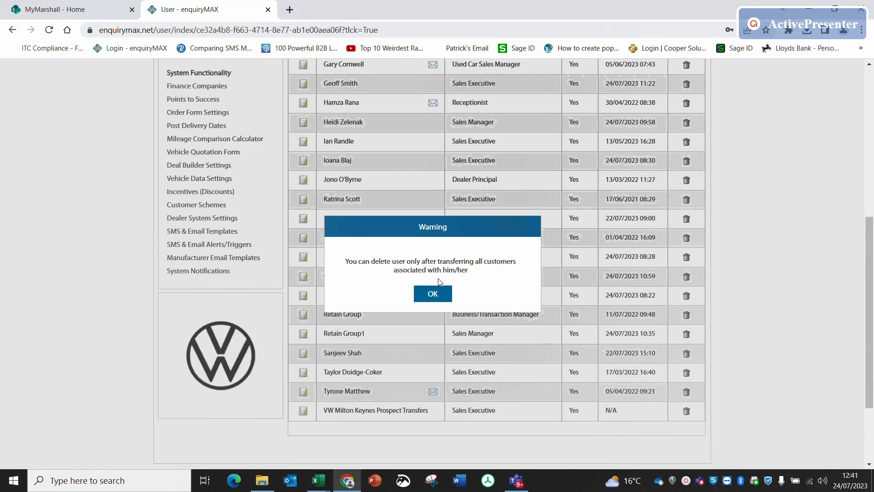
{"action": "left_click", "coordinate": [433, 293]}
- Go to the customer search and clear all the salespeople selected in the Sales Person filter
{"action": "scroll", "coordinate": [437, 296], "scroll_direction": "up", "scroll_amount": 7}
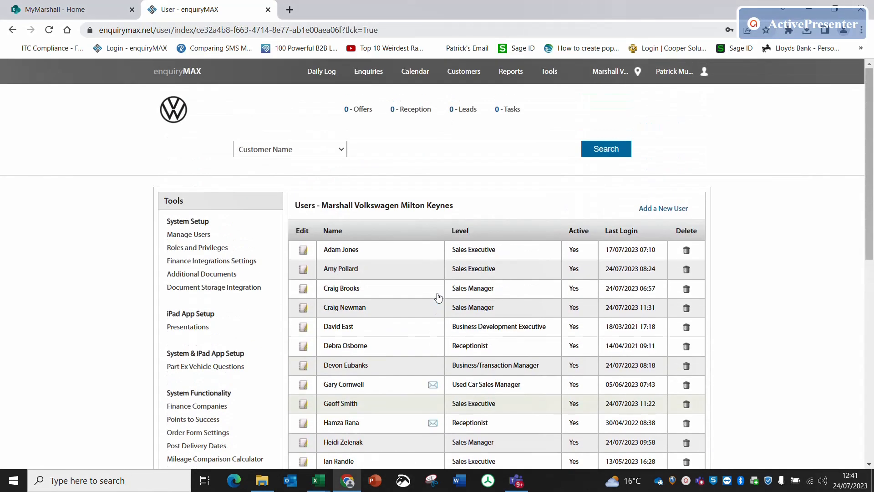
{"action": "right_click", "coordinate": [463, 75]}
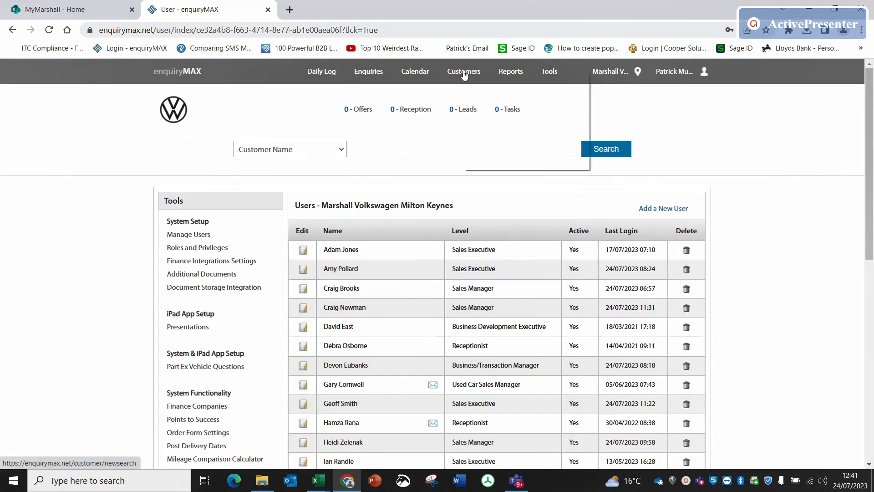
{"action": "left_click", "coordinate": [452, 71]}
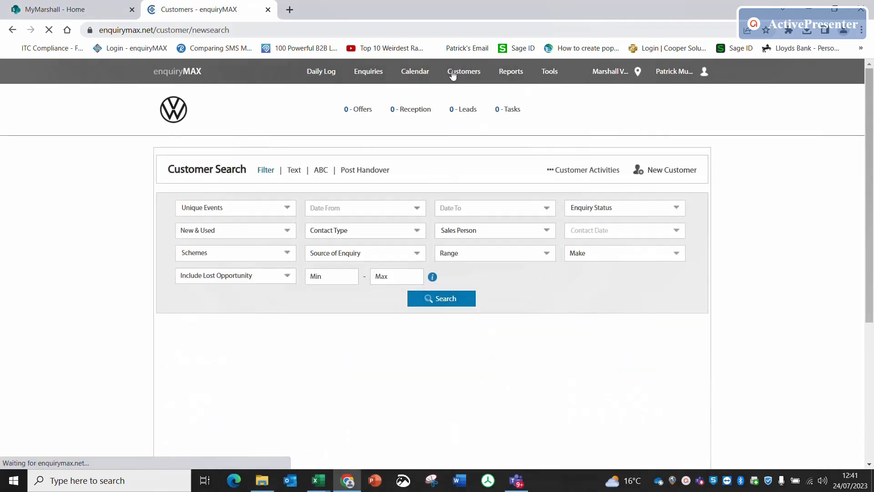
{"action": "left_click", "coordinate": [513, 231]}
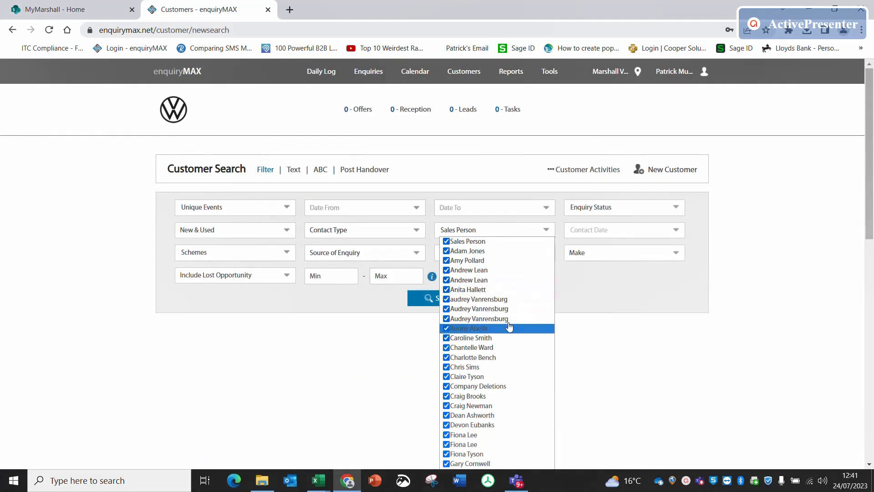
{"action": "left_click", "coordinate": [486, 245]}
- Filter the customer search to only the sales executive last logged in on 17/06/2021 and run it
{"action": "scroll", "coordinate": [496, 345], "scroll_direction": "down", "scroll_amount": 8}
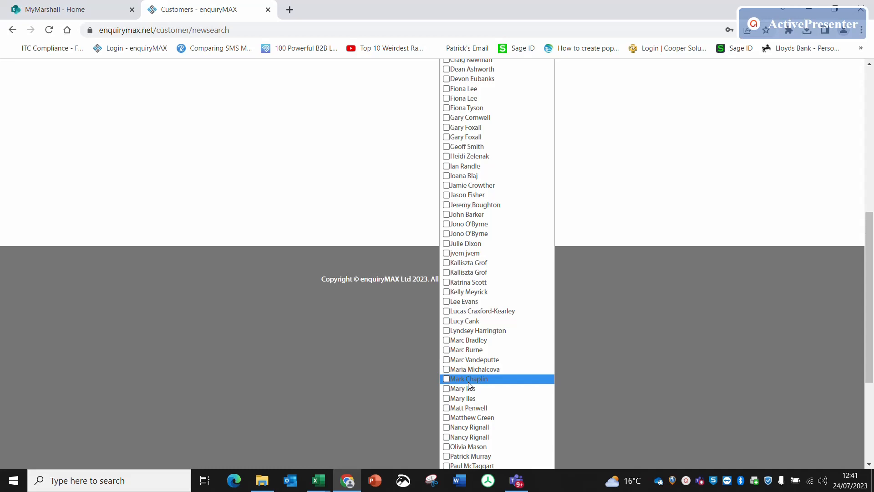
{"action": "scroll", "coordinate": [470, 364], "scroll_direction": "down", "scroll_amount": 1}
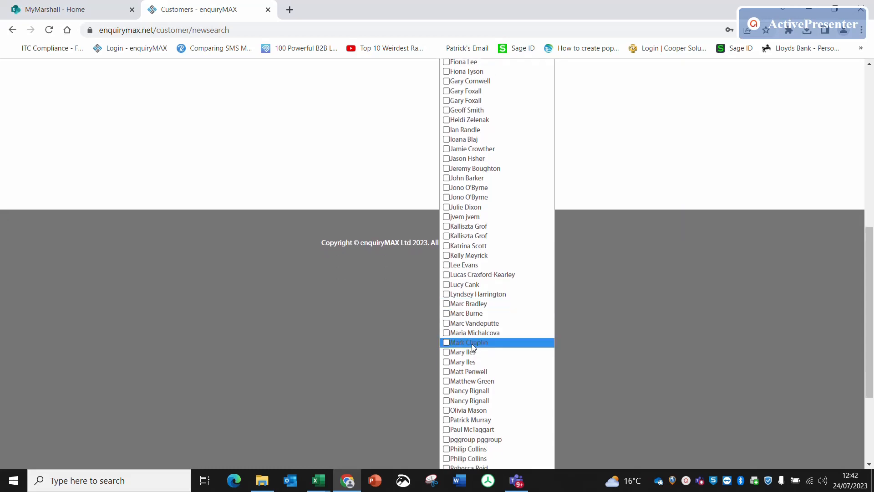
{"action": "left_click", "coordinate": [475, 245]}
{"action": "scroll", "coordinate": [678, 171], "scroll_direction": "up", "scroll_amount": 8}
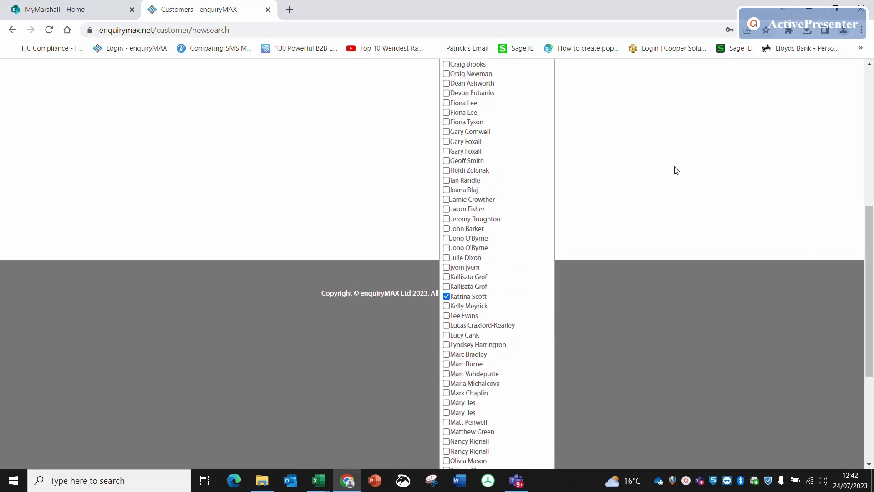
{"action": "left_click", "coordinate": [758, 215]}
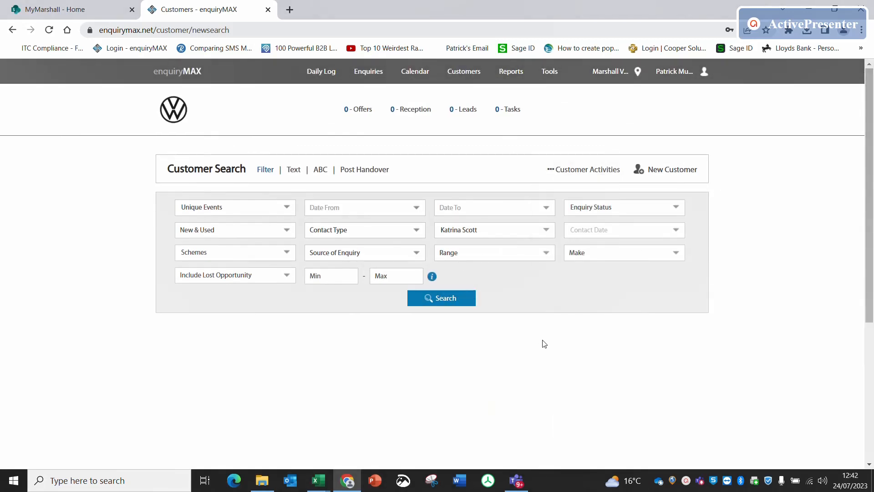
{"action": "left_click", "coordinate": [449, 300]}
- Return to the Marshall Volkswagen Milton Keynes user list and check the inactive sales executive's entry
{"action": "left_click", "coordinate": [549, 73]}
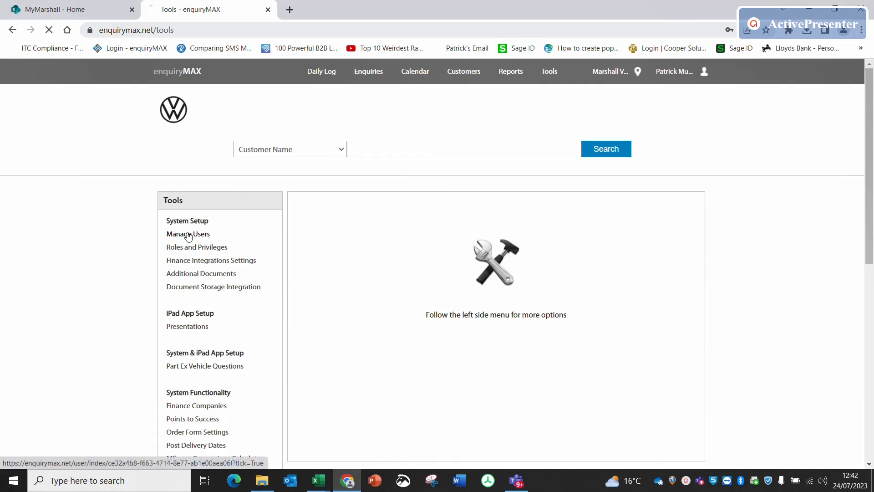
{"action": "left_click", "coordinate": [188, 236]}
{"action": "scroll", "coordinate": [415, 305], "scroll_direction": "down", "scroll_amount": 7}
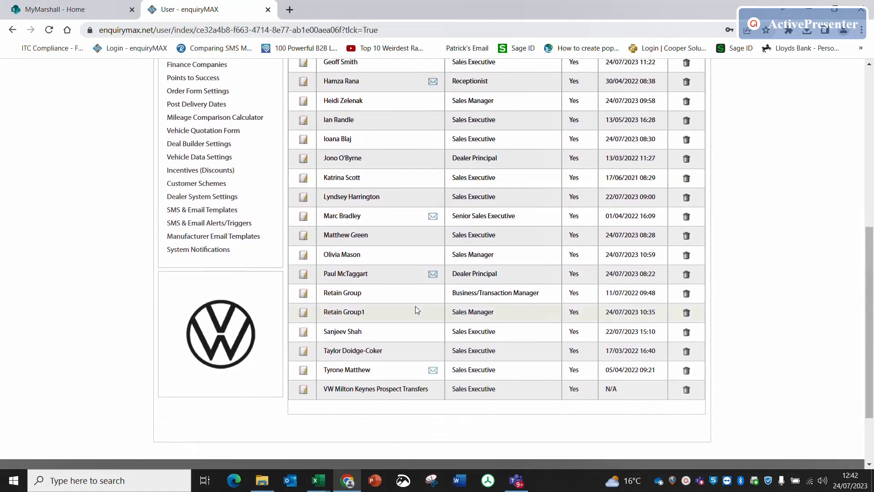
{"action": "scroll", "coordinate": [454, 191], "scroll_direction": "up", "scroll_amount": 3}
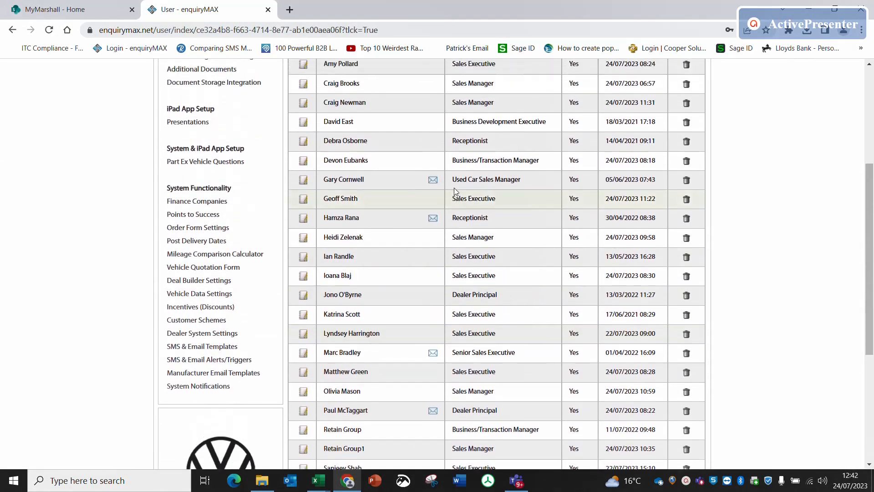
{"action": "scroll", "coordinate": [454, 191], "scroll_direction": "up", "scroll_amount": 2}
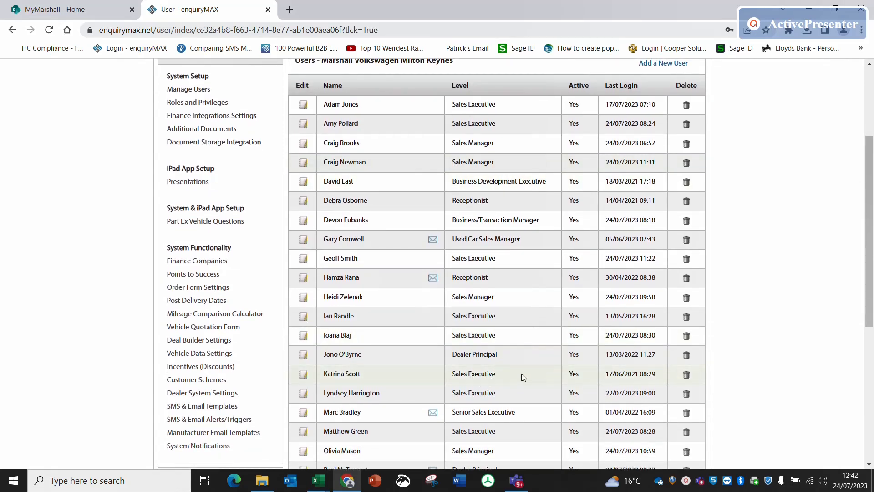
{"action": "scroll", "coordinate": [521, 373], "scroll_direction": "up", "scroll_amount": 3}
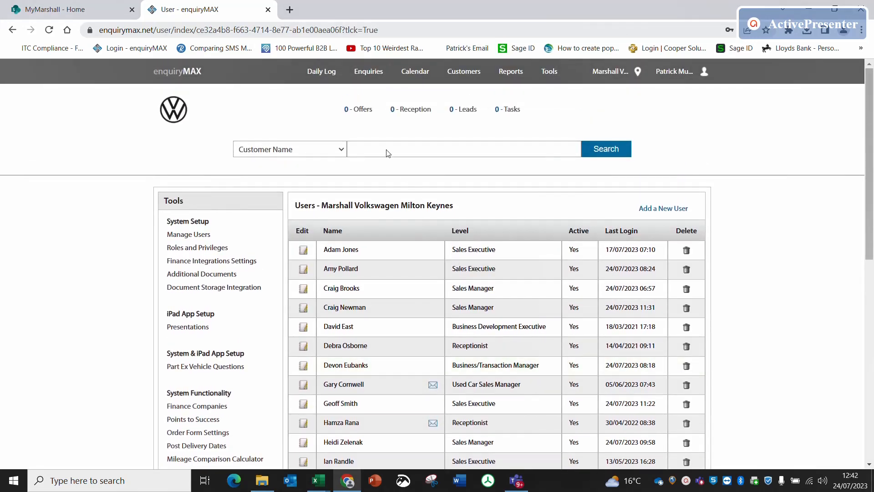
- Check the Daily Log for outstanding leads and contacts, including the Action Required figures
{"action": "left_click", "coordinate": [321, 72]}
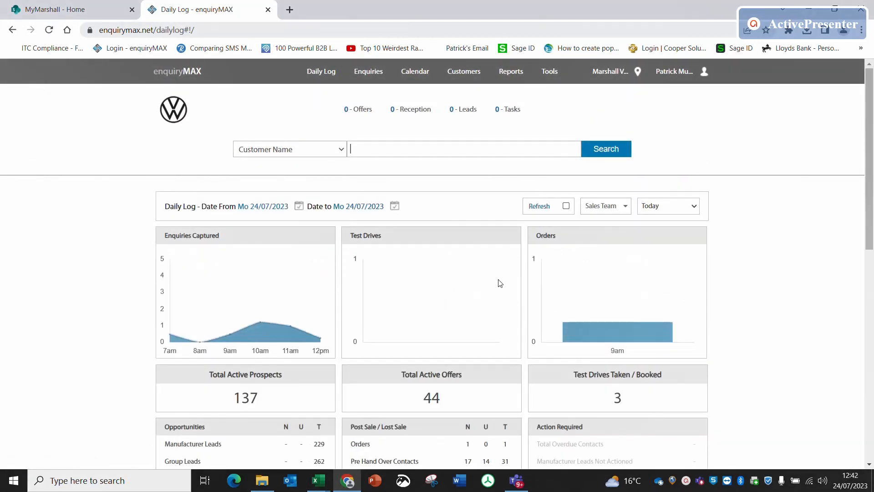
{"action": "scroll", "coordinate": [763, 341], "scroll_direction": "down", "scroll_amount": 3}
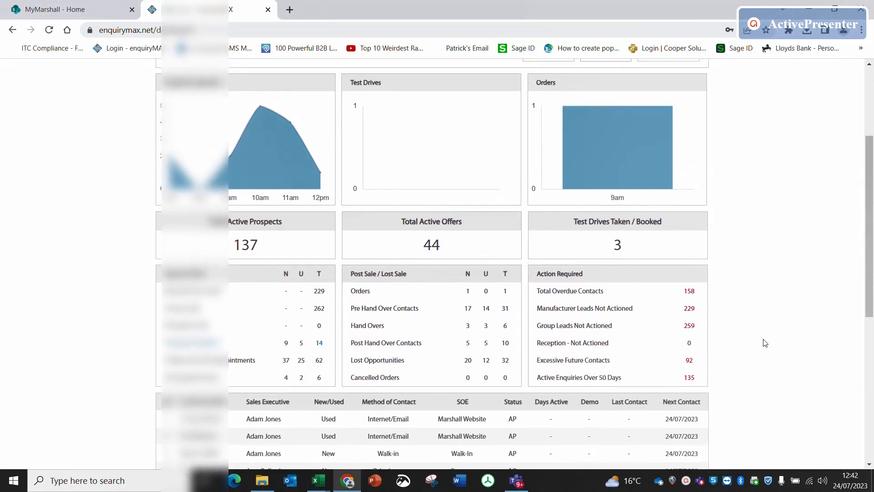
{"action": "scroll", "coordinate": [765, 343], "scroll_direction": "down", "scroll_amount": 6}
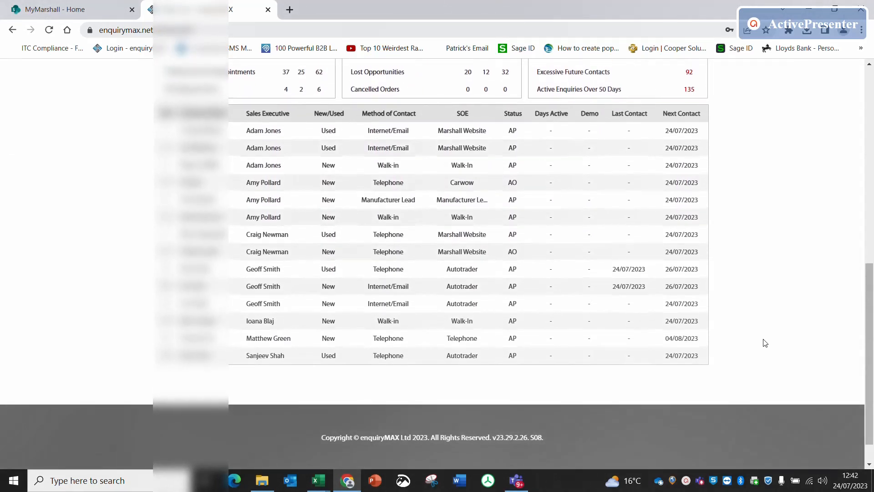
{"action": "scroll", "coordinate": [765, 342], "scroll_direction": "up", "scroll_amount": 1}
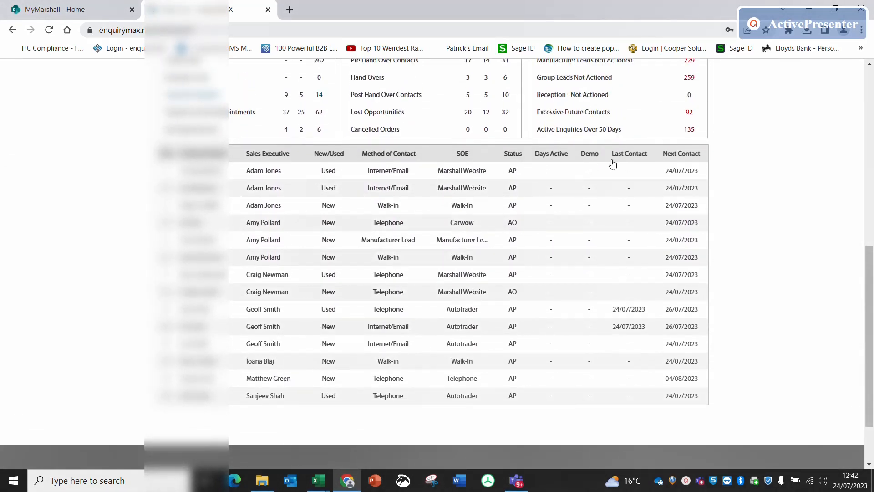
{"action": "scroll", "coordinate": [681, 157], "scroll_direction": "up", "scroll_amount": 3}
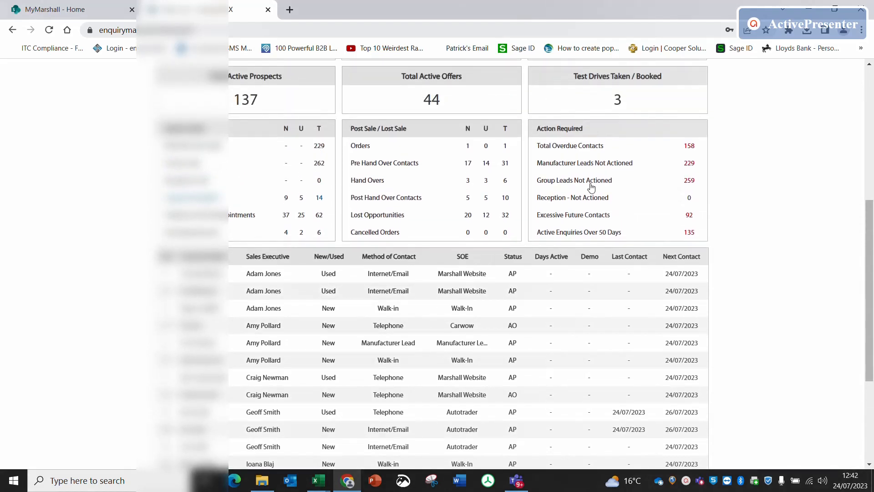
- List the Group Leads Not Actioned and look for leads still allocated to the inactive sales executive
{"action": "left_click", "coordinate": [687, 182]}
{"action": "scroll", "coordinate": [686, 183], "scroll_direction": "down", "scroll_amount": 4}
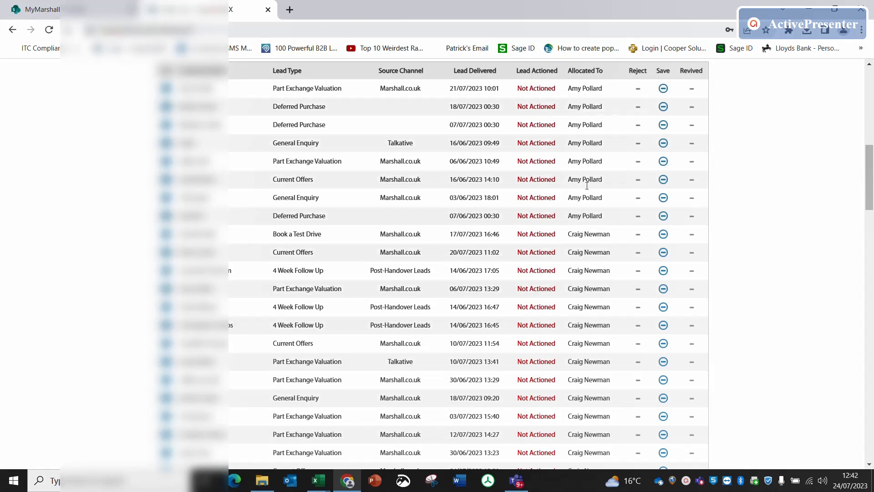
{"action": "scroll", "coordinate": [589, 344], "scroll_direction": "down", "scroll_amount": 15}
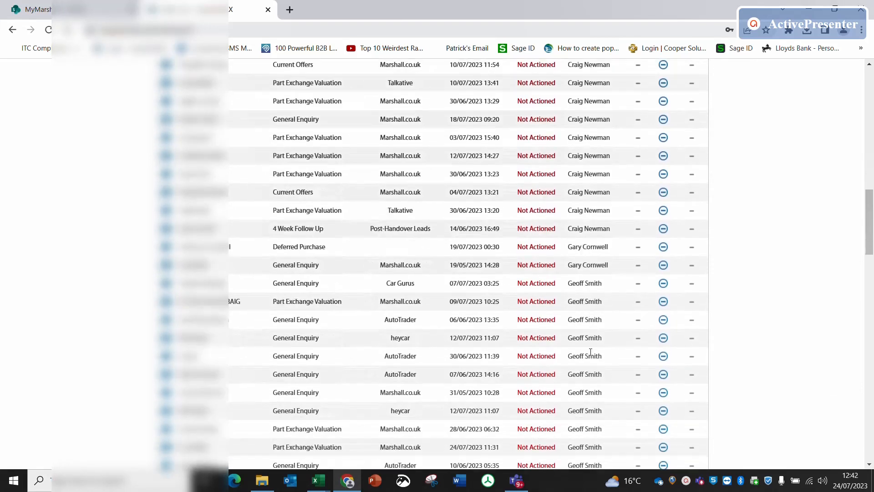
{"action": "scroll", "coordinate": [590, 352], "scroll_direction": "down", "scroll_amount": 12}
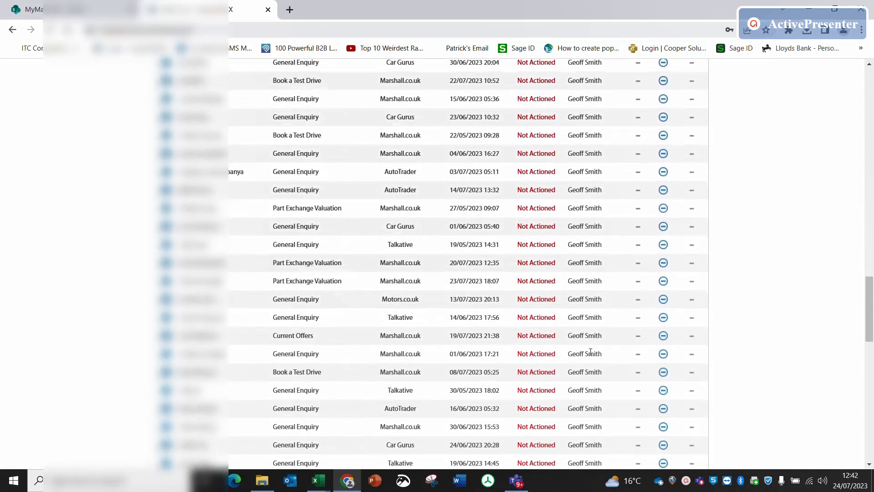
{"action": "scroll", "coordinate": [590, 351], "scroll_direction": "down", "scroll_amount": 12}
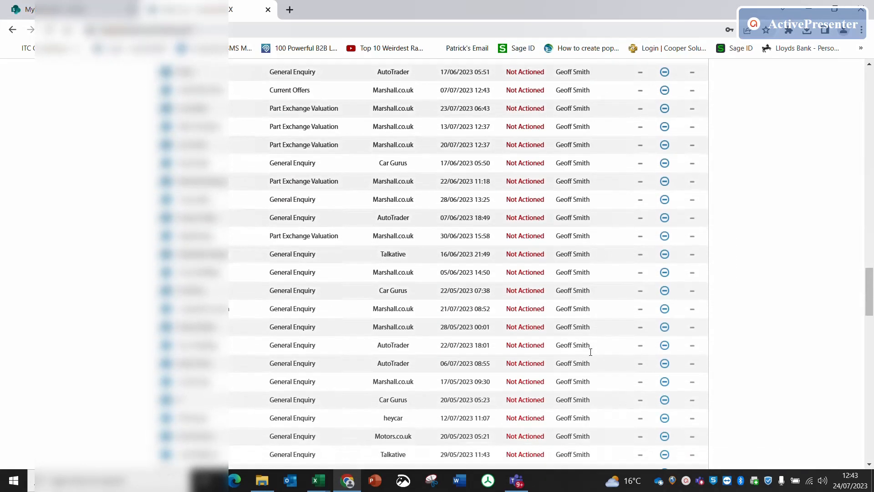
{"action": "scroll", "coordinate": [590, 352], "scroll_direction": "down", "scroll_amount": 6}
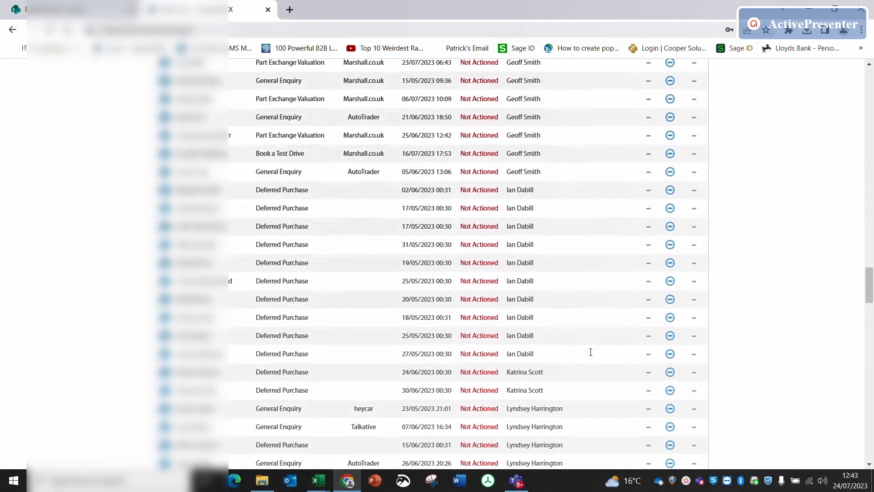
{"action": "scroll", "coordinate": [590, 352], "scroll_direction": "down", "scroll_amount": 7}
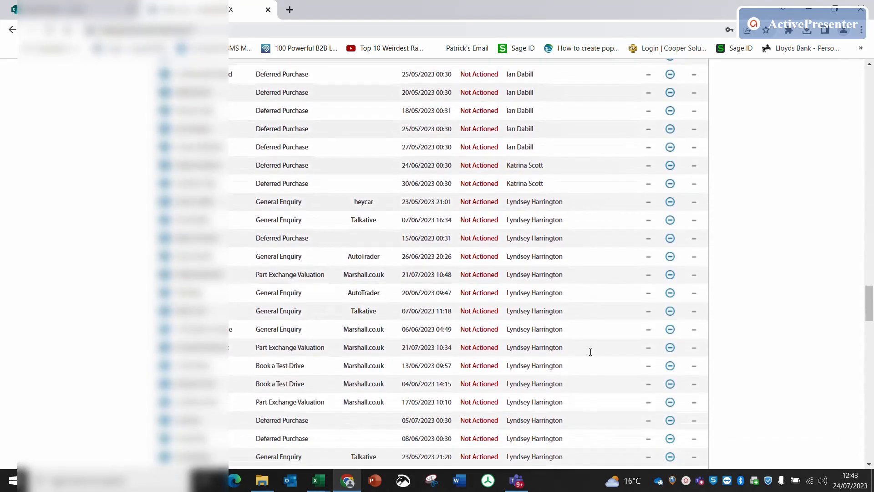
{"action": "scroll", "coordinate": [591, 351], "scroll_direction": "up", "scroll_amount": 3}
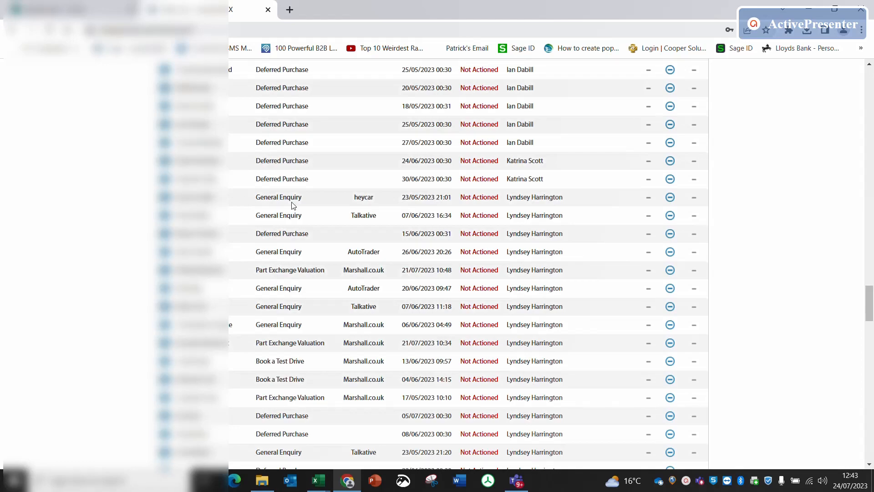
{"action": "scroll", "coordinate": [293, 204], "scroll_direction": "up", "scroll_amount": 3}
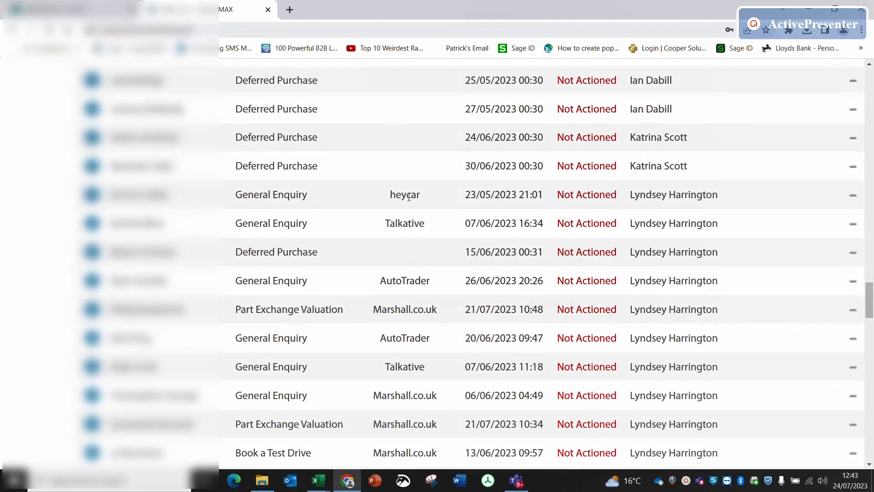
{"action": "scroll", "coordinate": [408, 197], "scroll_direction": "right", "scroll_amount": 3}
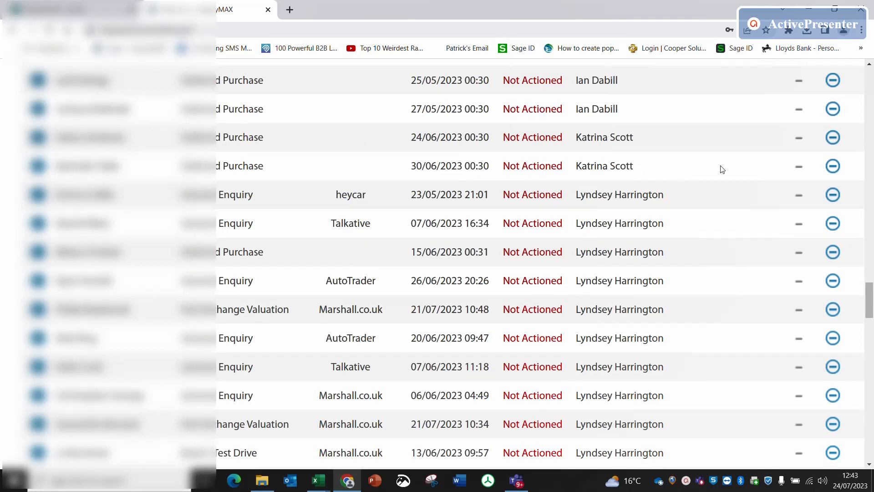
{"action": "scroll", "coordinate": [677, 172], "scroll_direction": "down", "scroll_amount": 5}
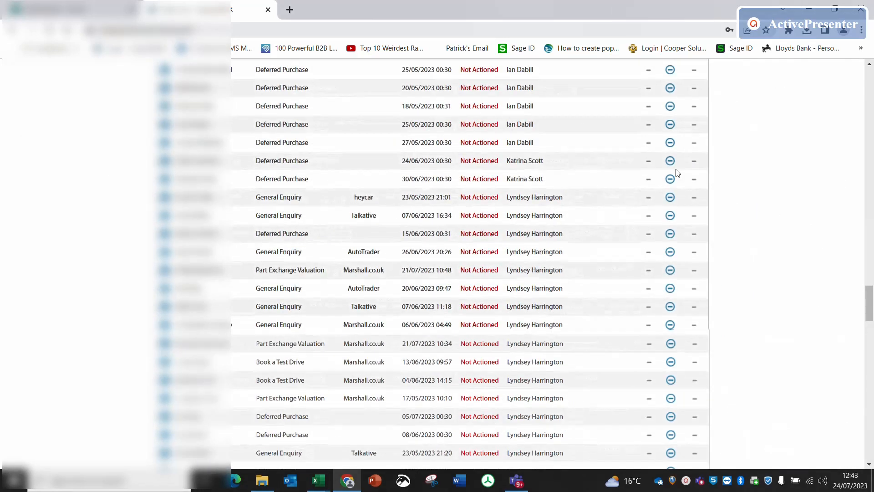
{"action": "scroll", "coordinate": [677, 173], "scroll_direction": "up", "scroll_amount": 15}
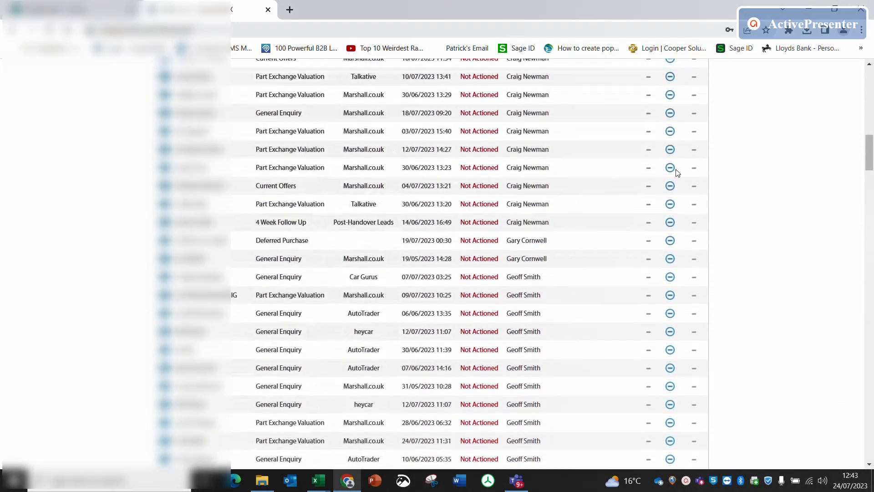
{"action": "scroll", "coordinate": [677, 172], "scroll_direction": "up", "scroll_amount": 10}
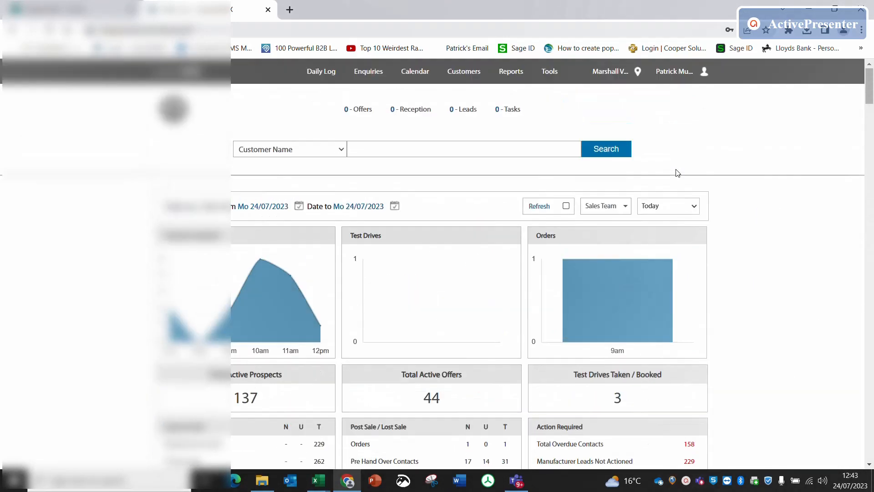
- Open the user record of the sales executive last logged in on 17/06/2021 for editing from Manage Users
{"action": "left_click", "coordinate": [551, 72]}
{"action": "left_click", "coordinate": [178, 233]}
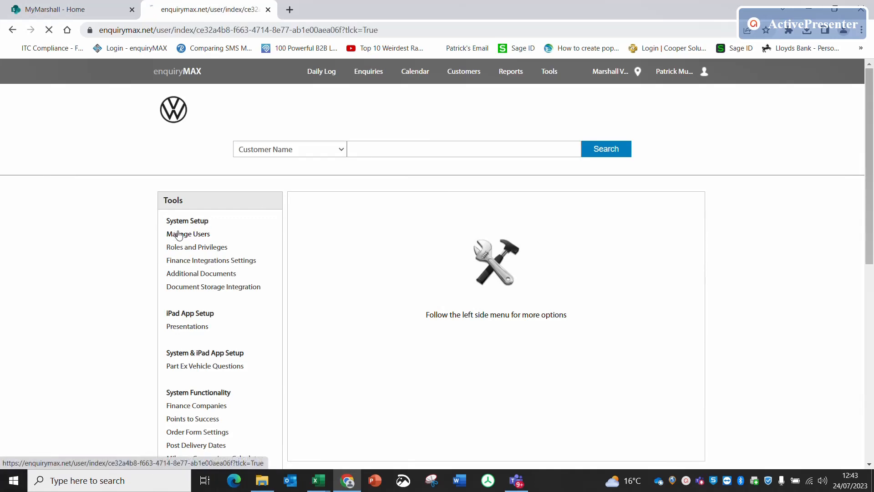
{"action": "scroll", "coordinate": [470, 340], "scroll_direction": "down", "scroll_amount": 6}
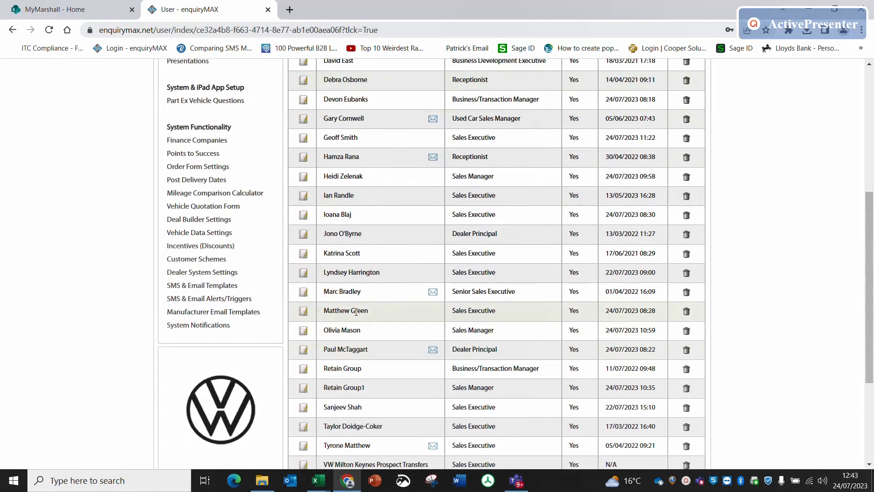
{"action": "scroll", "coordinate": [430, 299], "scroll_direction": "down", "scroll_amount": 2}
{"action": "scroll", "coordinate": [430, 299], "scroll_direction": "up", "scroll_amount": 2}
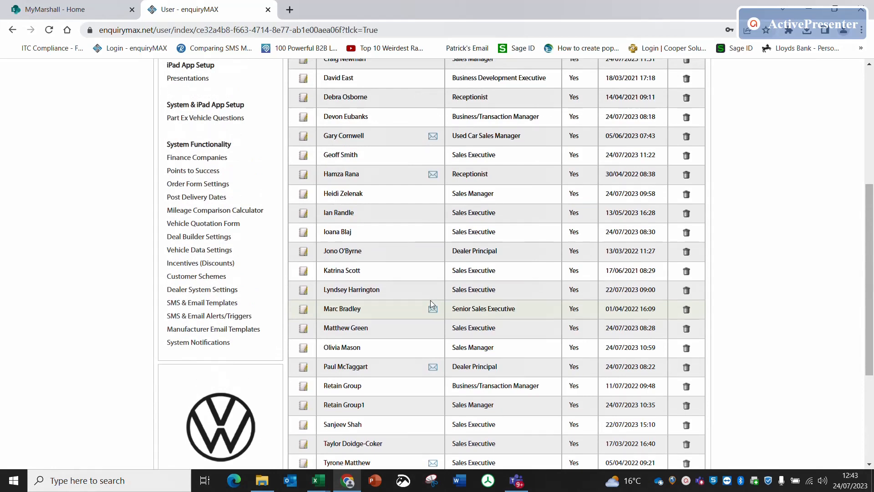
{"action": "left_click", "coordinate": [304, 274]}
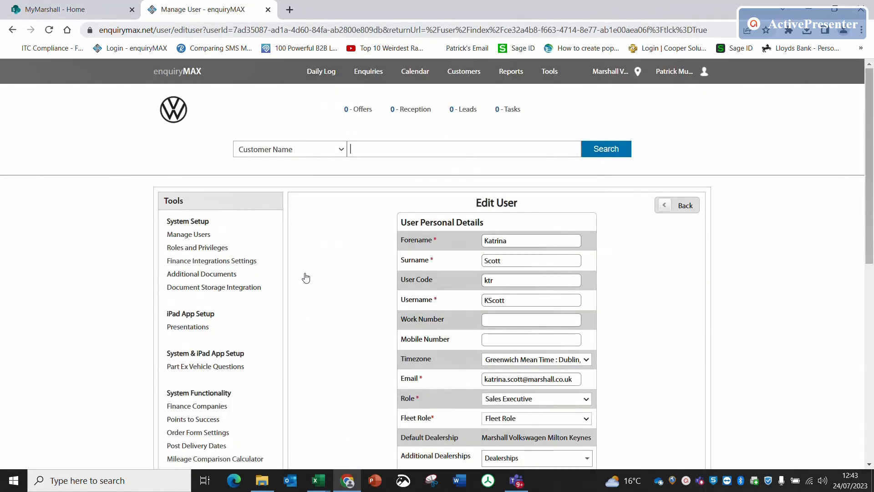
- Disable the sales executive's account, confirm sending unactioned leads back to the daily log, and save the user record
{"action": "scroll", "coordinate": [396, 297], "scroll_direction": "down", "scroll_amount": 4}
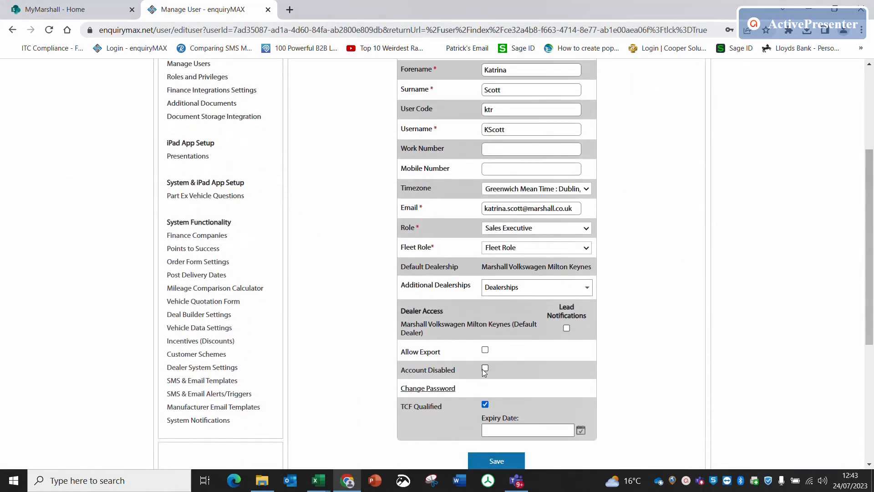
{"action": "left_click", "coordinate": [486, 369]}
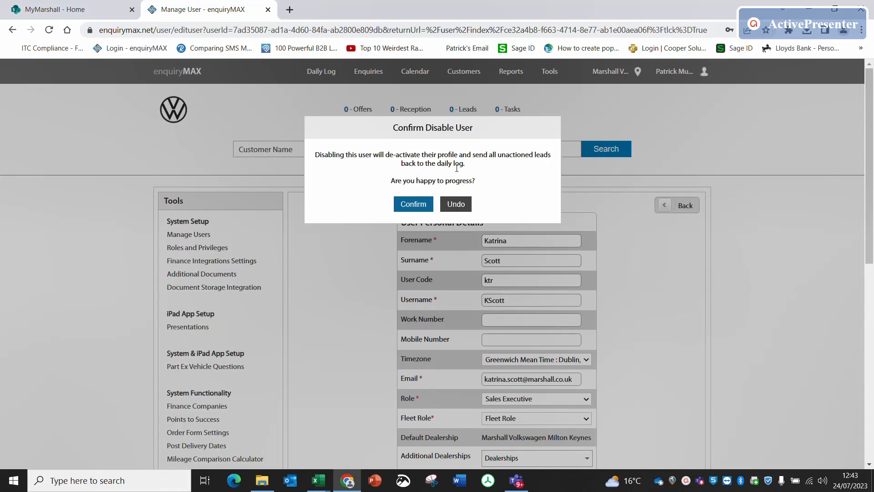
{"action": "left_click", "coordinate": [413, 204]}
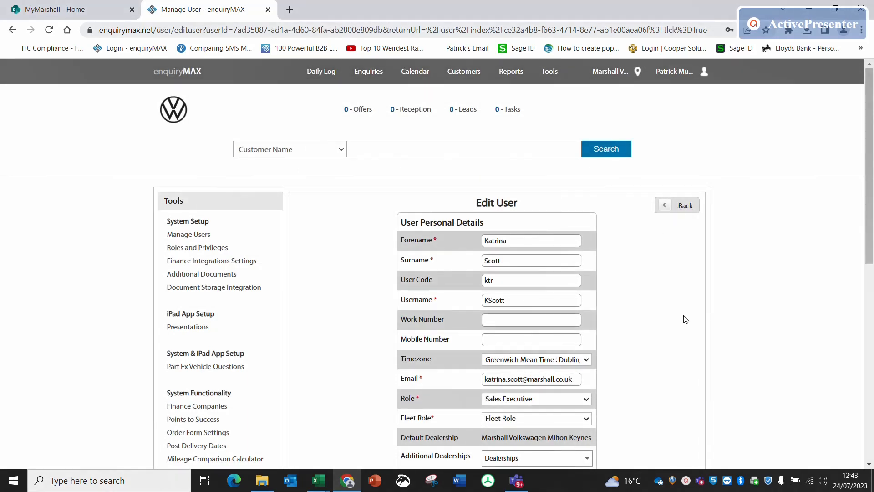
{"action": "scroll", "coordinate": [685, 319], "scroll_direction": "down", "scroll_amount": 6}
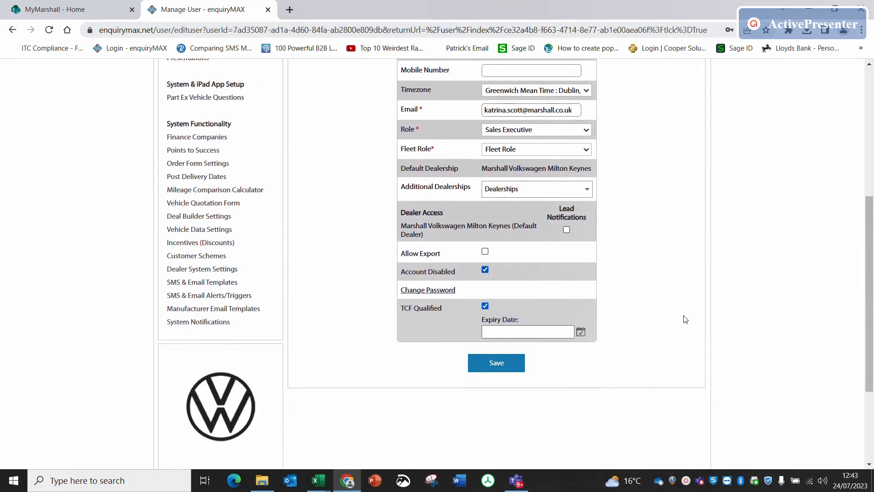
{"action": "left_click", "coordinate": [511, 368]}
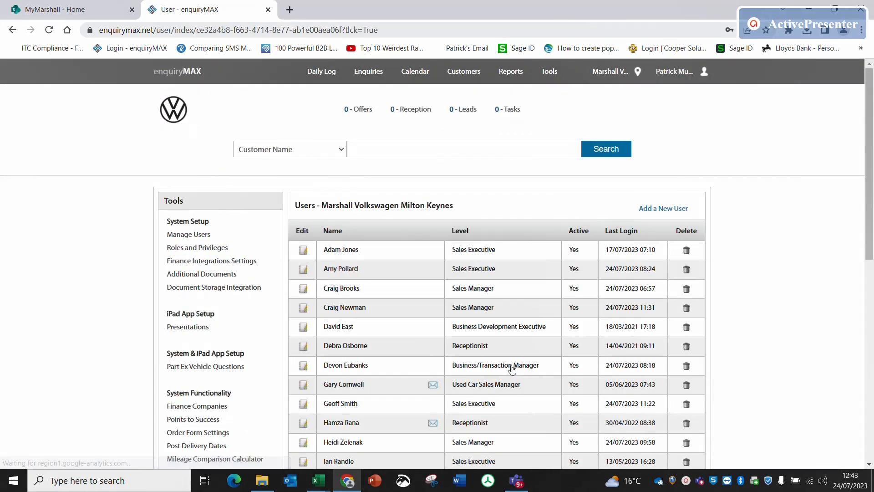
- Delete the disabled sales executive last logged in on 17/06/2021 from the Marshall Volkswagen Milton Keynes user list
{"action": "scroll", "coordinate": [511, 367], "scroll_direction": "down", "scroll_amount": 3}
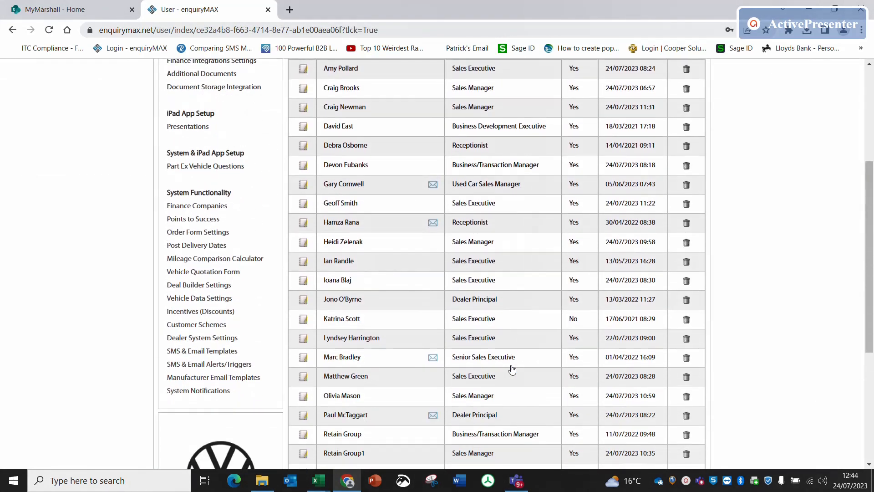
{"action": "scroll", "coordinate": [512, 369], "scroll_direction": "down", "scroll_amount": 1}
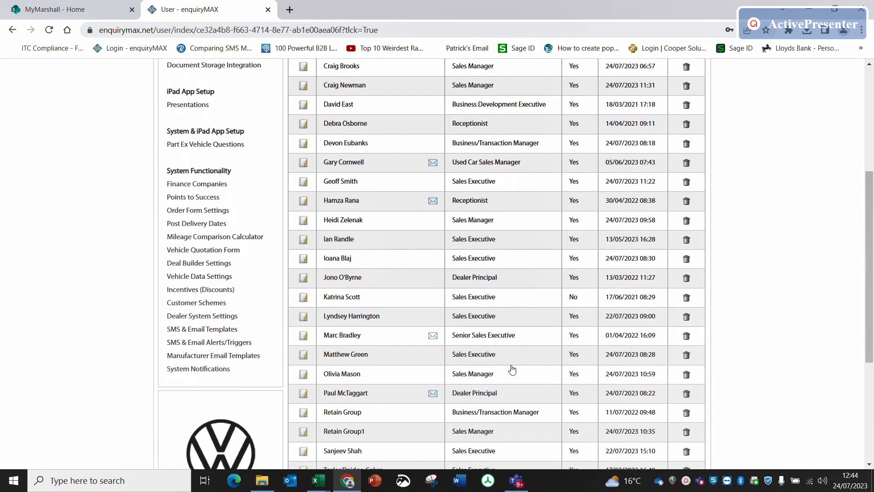
{"action": "scroll", "coordinate": [512, 370], "scroll_direction": "down", "scroll_amount": 1}
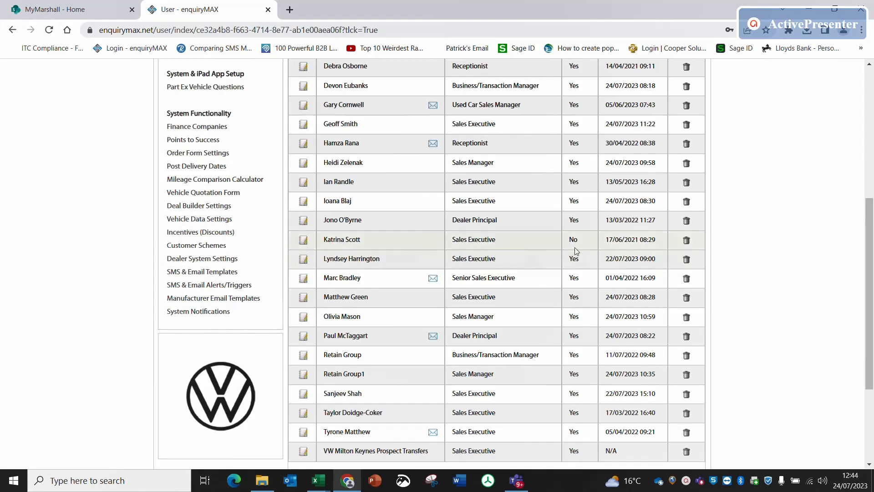
{"action": "left_click", "coordinate": [687, 240]}
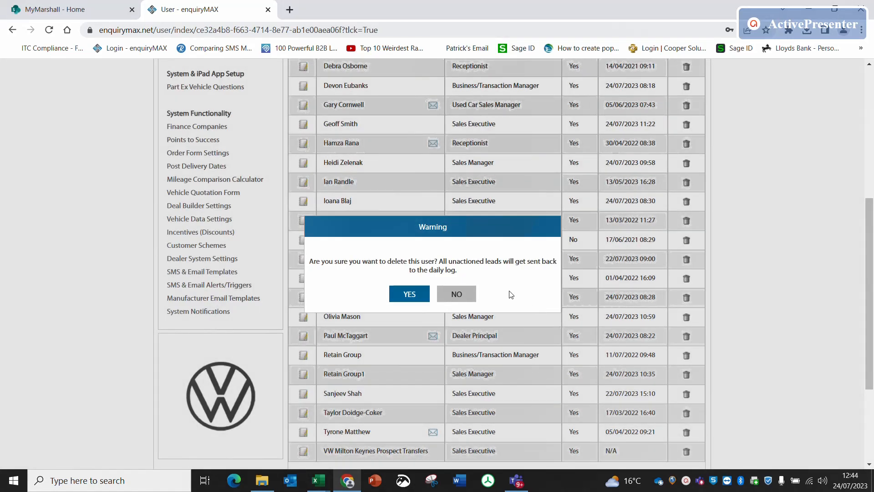
{"action": "left_click", "coordinate": [405, 294]}
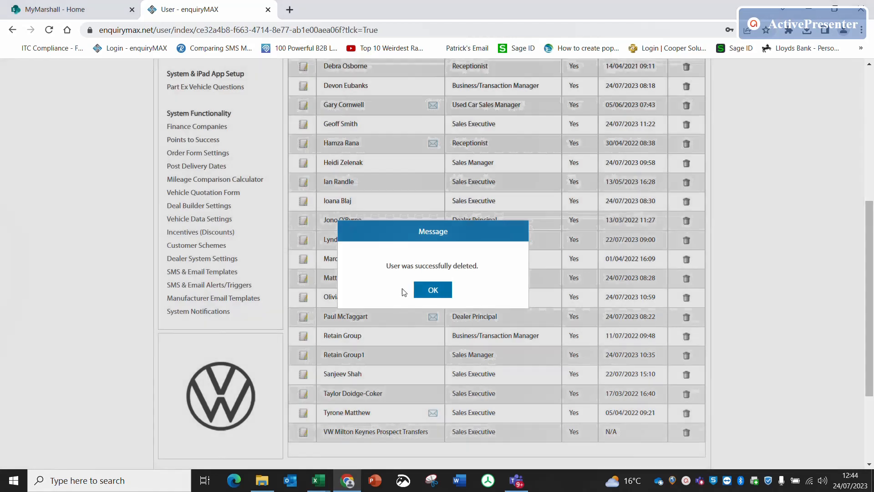
{"action": "left_click", "coordinate": [427, 290]}
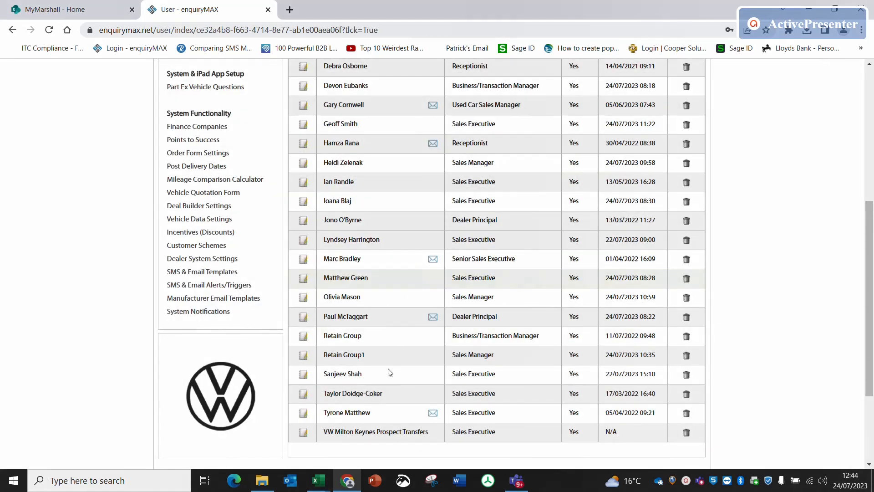
- Try to delete the sales executive last logged in on 17/03/2022 from the user list
{"action": "scroll", "coordinate": [386, 370], "scroll_direction": "down", "scroll_amount": 2}
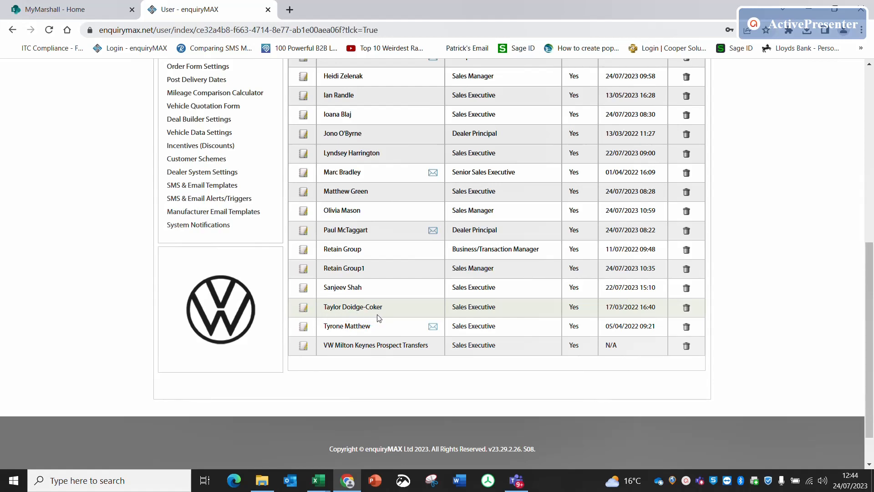
{"action": "left_click", "coordinate": [688, 308]}
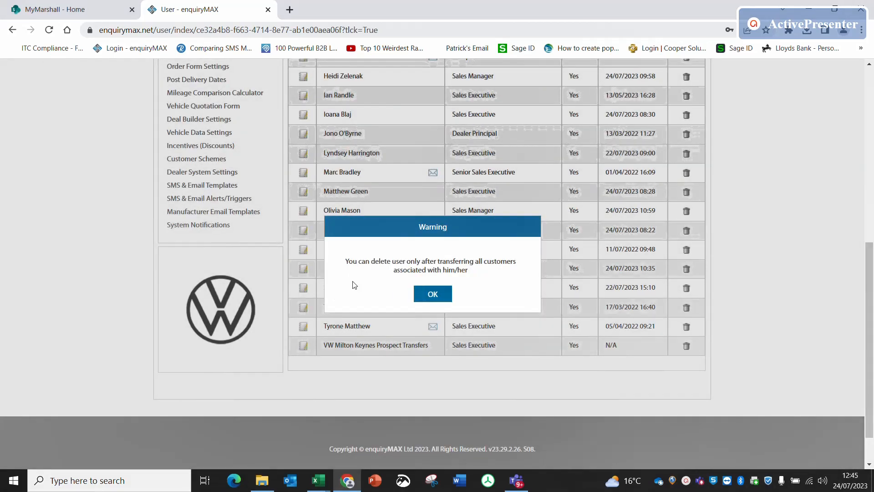
{"action": "left_click", "coordinate": [432, 294]}
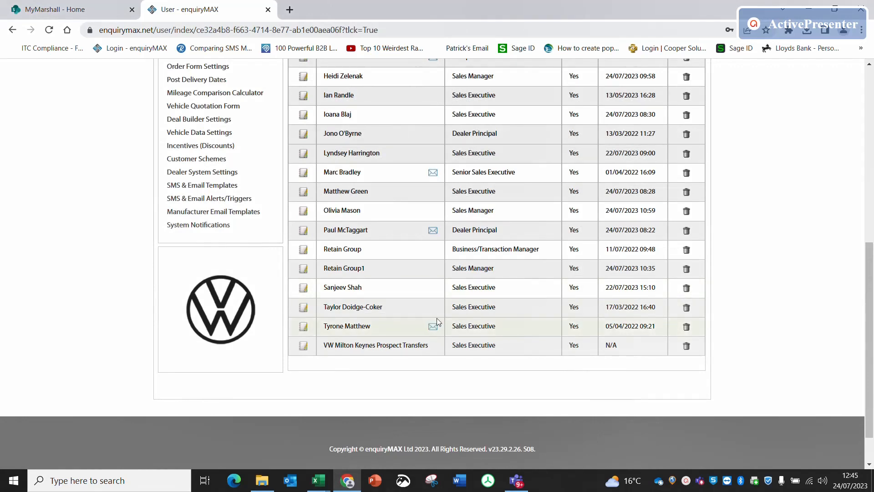
- Disable the account of the sales executive last logged in on 17/03/2022 and save the user record
{"action": "scroll", "coordinate": [538, 296], "scroll_direction": "up", "scroll_amount": 1}
{"action": "scroll", "coordinate": [537, 296], "scroll_direction": "up", "scroll_amount": 8}
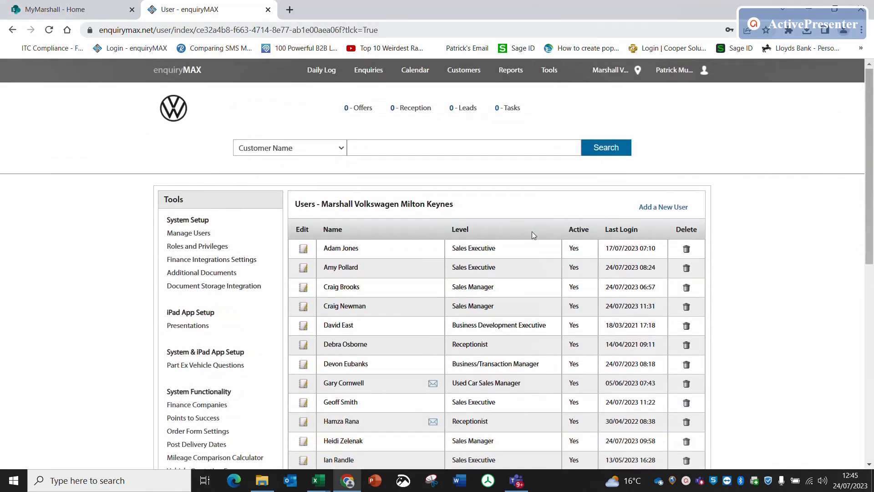
{"action": "scroll", "coordinate": [531, 220], "scroll_direction": "up", "scroll_amount": 1}
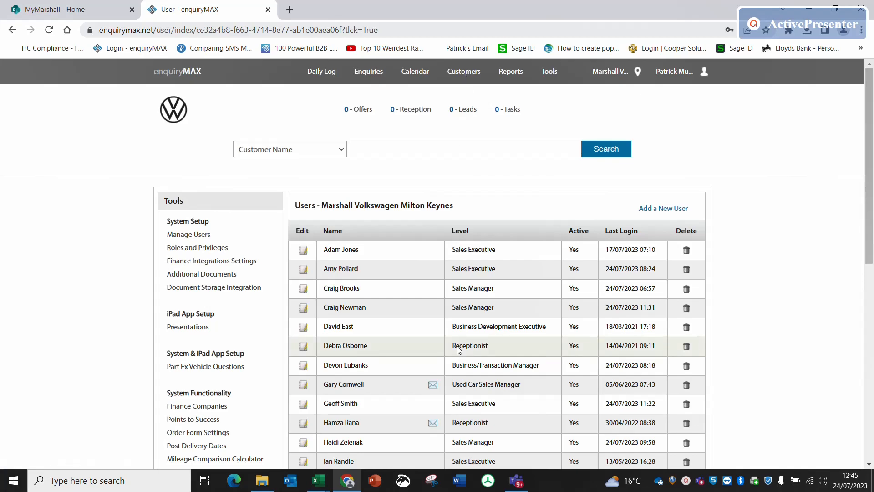
{"action": "scroll", "coordinate": [458, 349], "scroll_direction": "down", "scroll_amount": 10}
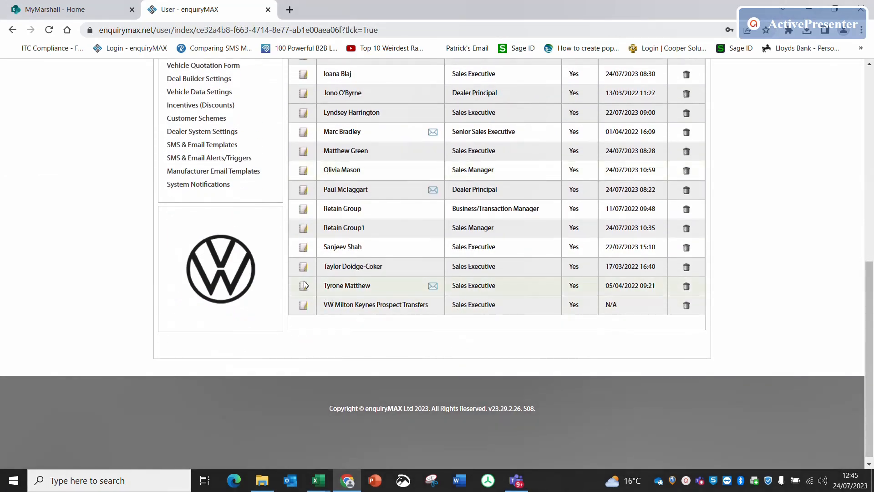
{"action": "left_click", "coordinate": [303, 268]}
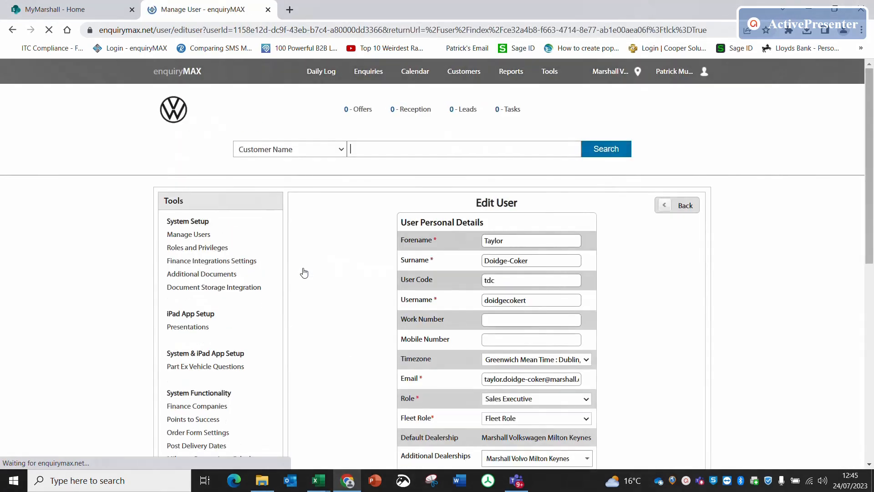
{"action": "scroll", "coordinate": [385, 324], "scroll_direction": "down", "scroll_amount": 4}
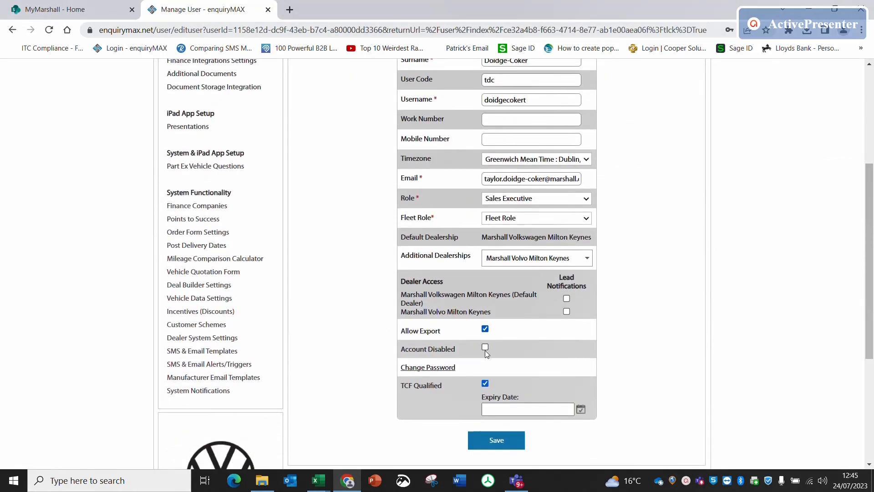
{"action": "left_click", "coordinate": [485, 347]}
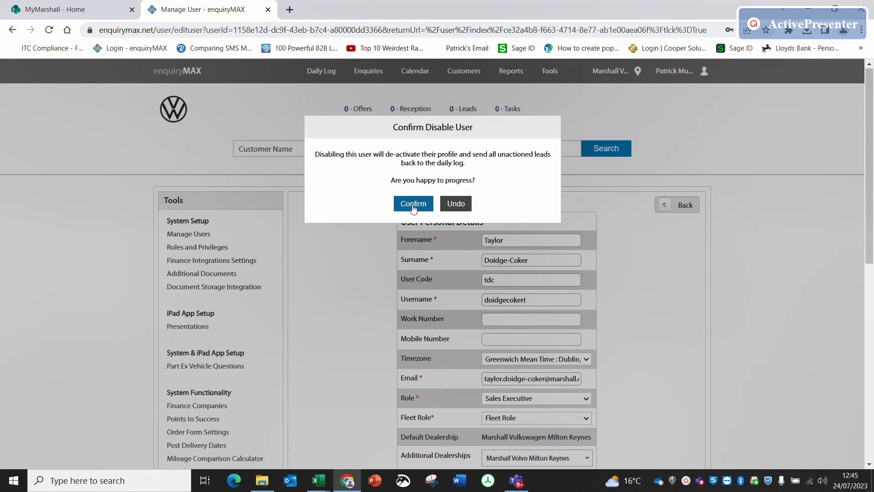
{"action": "left_click", "coordinate": [413, 204]}
{"action": "scroll", "coordinate": [413, 209], "scroll_direction": "down", "scroll_amount": 6}
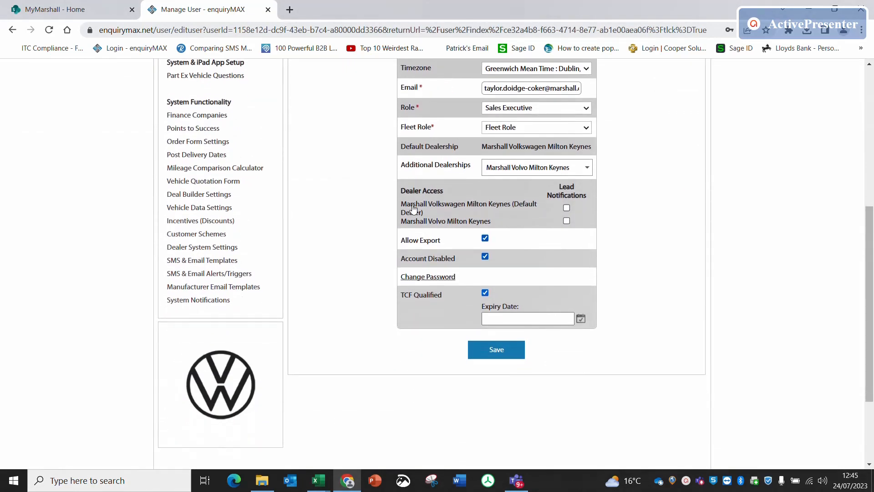
{"action": "left_click", "coordinate": [503, 347]}
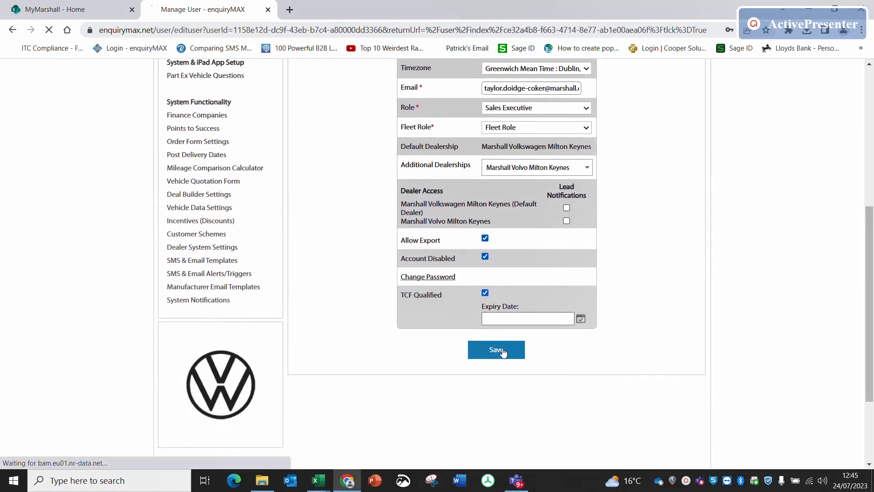
- Try again to delete the sales executive last logged in on 17/03/2022, with the account disabled
{"action": "scroll", "coordinate": [503, 352], "scroll_direction": "down", "scroll_amount": 8}
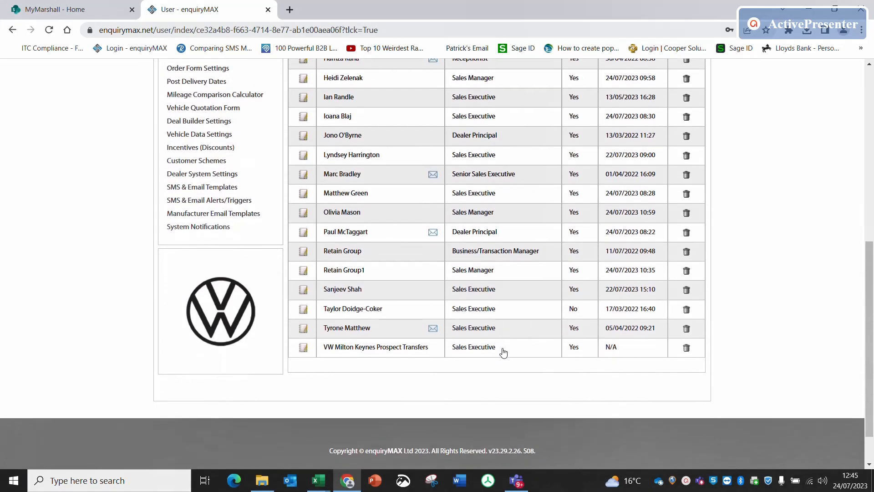
{"action": "left_click", "coordinate": [686, 324]}
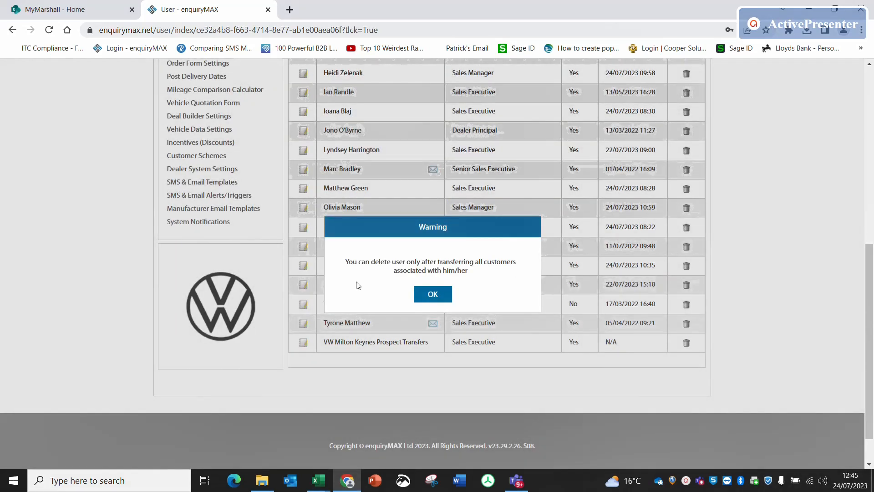
{"action": "left_click", "coordinate": [432, 294]}
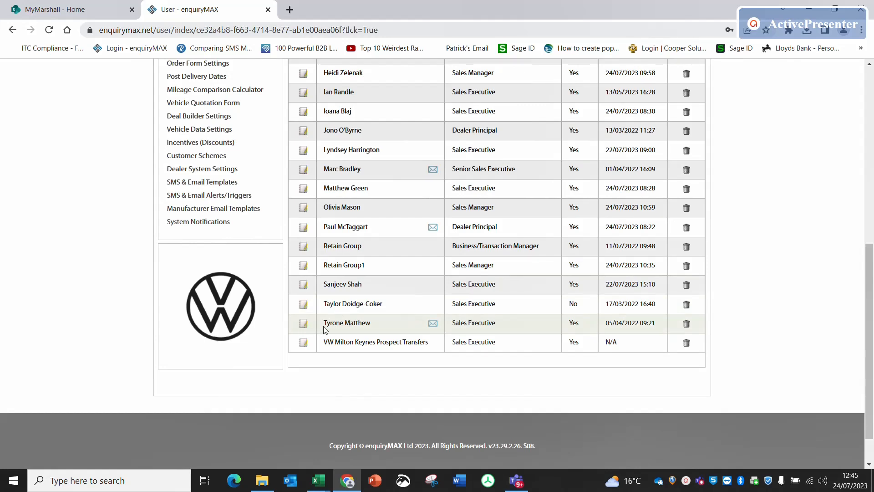
- Open the same sales executive's user record and check which Additional Dealerships are assigned
{"action": "left_click", "coordinate": [305, 306]}
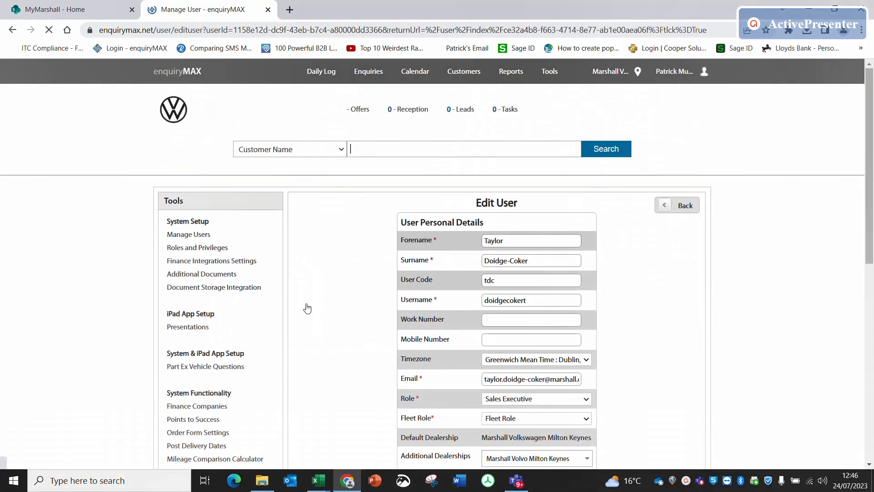
{"action": "scroll", "coordinate": [307, 307], "scroll_direction": "down", "scroll_amount": 3}
{"action": "scroll", "coordinate": [307, 307], "scroll_direction": "down", "scroll_amount": 4}
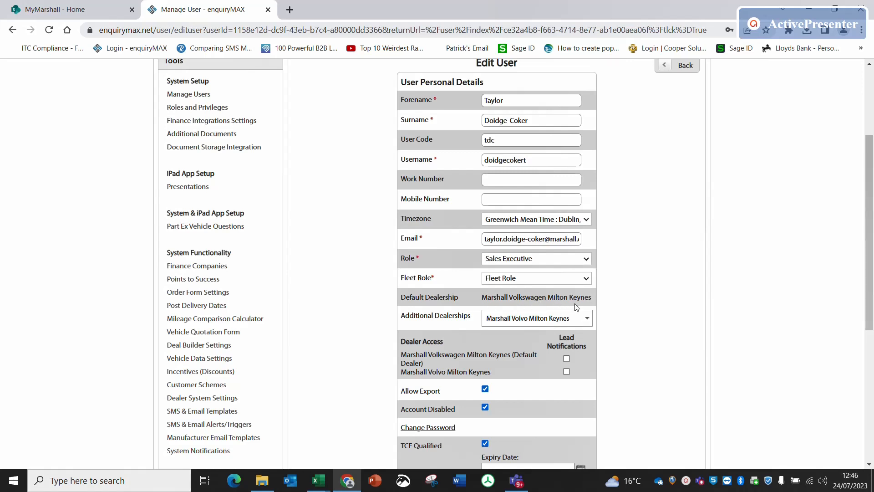
{"action": "left_click", "coordinate": [551, 318]}
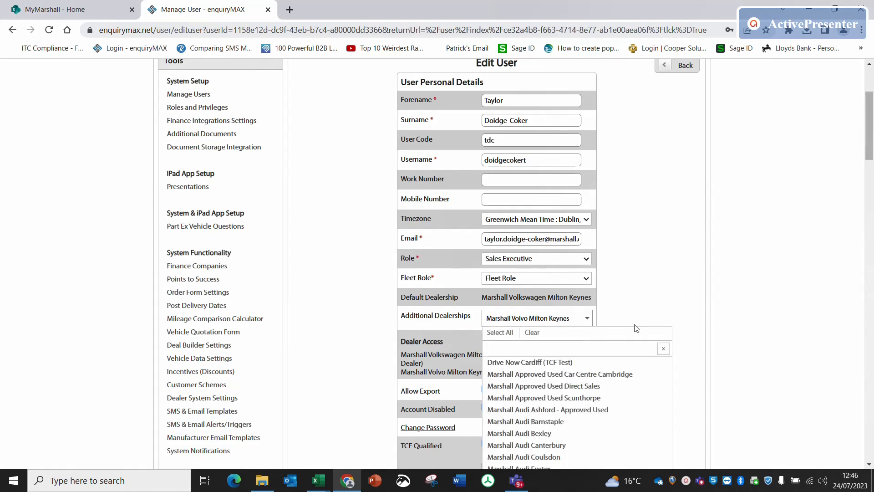
{"action": "scroll", "coordinate": [689, 278], "scroll_direction": "down", "scroll_amount": 10}
{"action": "scroll", "coordinate": [689, 277], "scroll_direction": "down", "scroll_amount": 20}
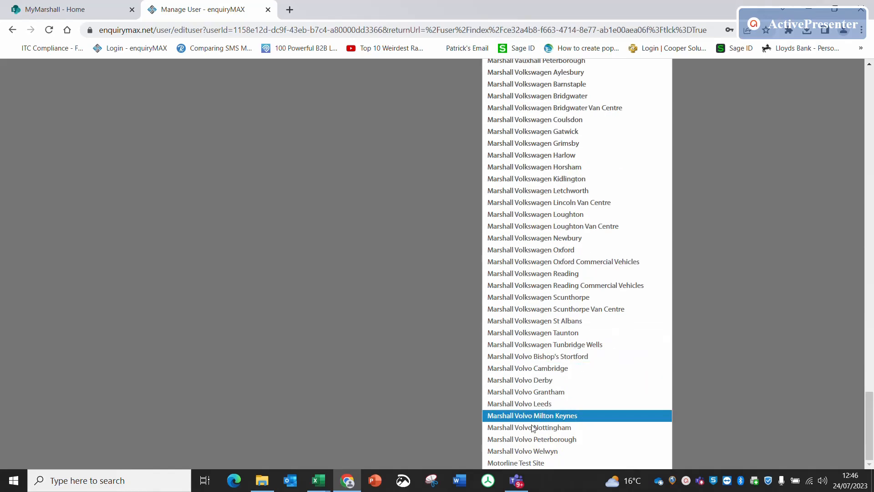
{"action": "scroll", "coordinate": [720, 245], "scroll_direction": "up", "scroll_amount": 20}
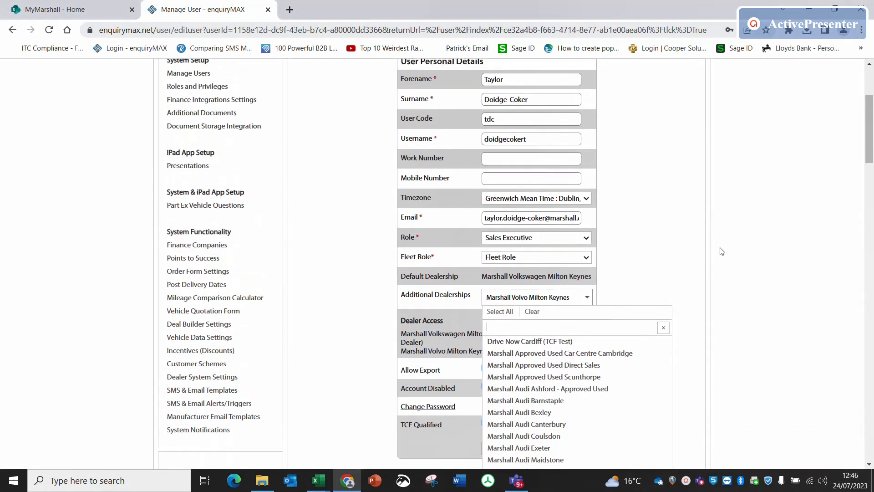
{"action": "left_click", "coordinate": [656, 244]}
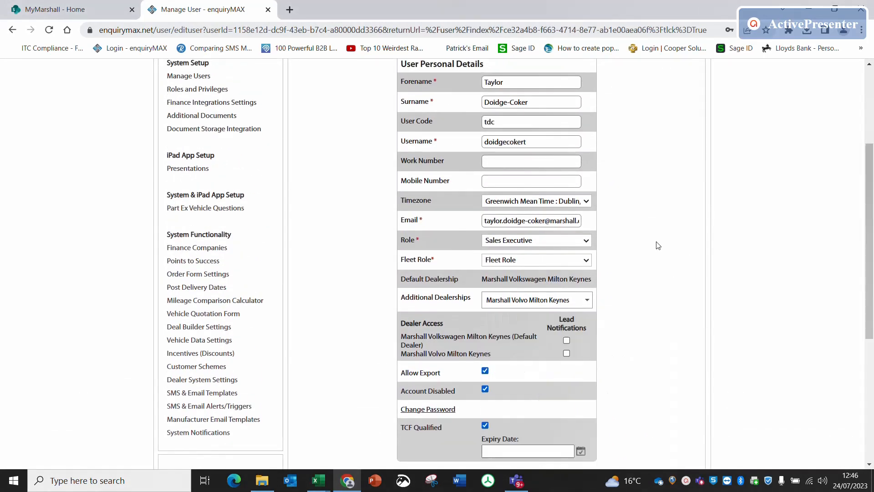
- Clear the Account Disabled setting on the sales executive's record and save it
{"action": "scroll", "coordinate": [656, 237], "scroll_direction": "down", "scroll_amount": 2}
{"action": "scroll", "coordinate": [656, 233], "scroll_direction": "down", "scroll_amount": 1}
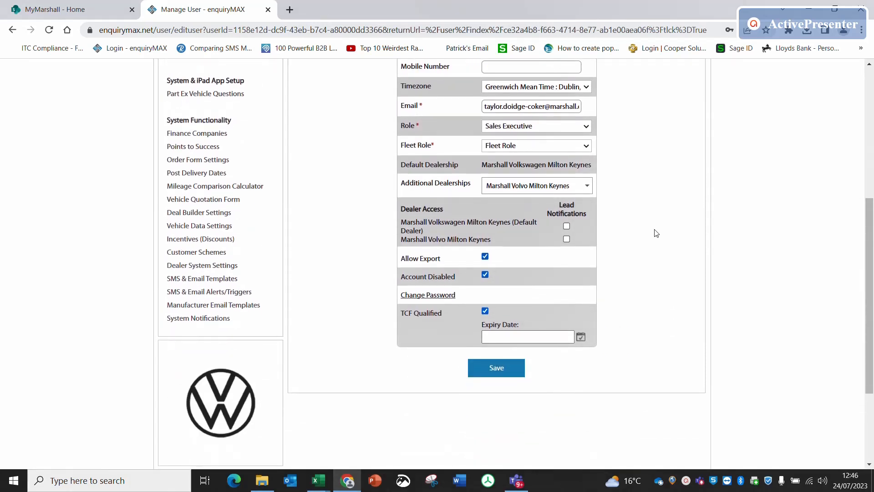
{"action": "scroll", "coordinate": [657, 233], "scroll_direction": "up", "scroll_amount": 1}
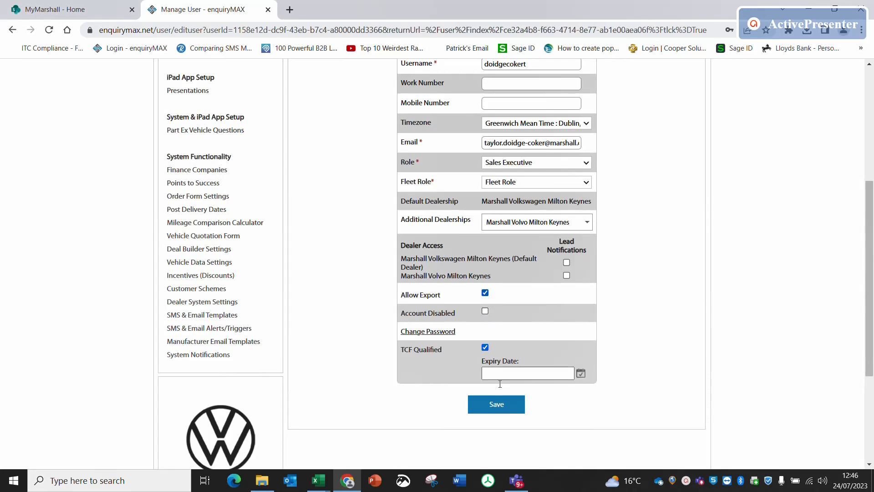
{"action": "left_click", "coordinate": [497, 407]}
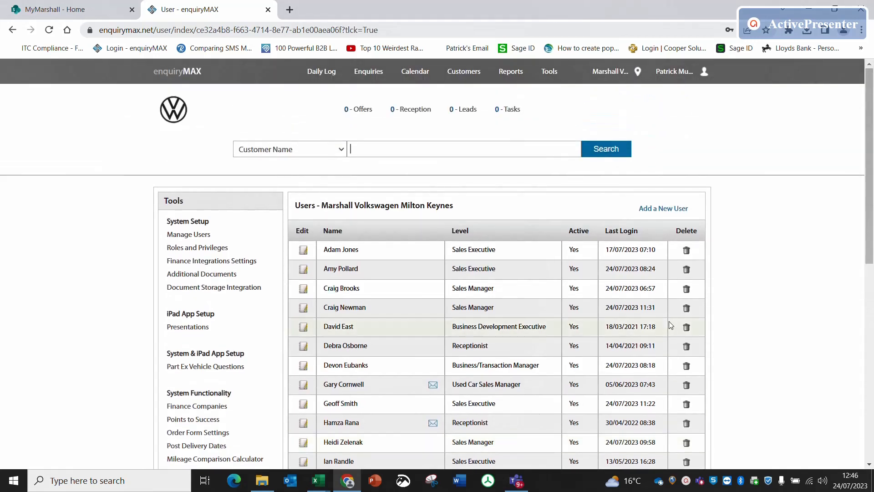
- Switch to the Marshall Volvo Milton Keynes dealership and find the sales executive last logged in on 17/03/2022 in its user list
{"action": "left_click", "coordinate": [609, 73]}
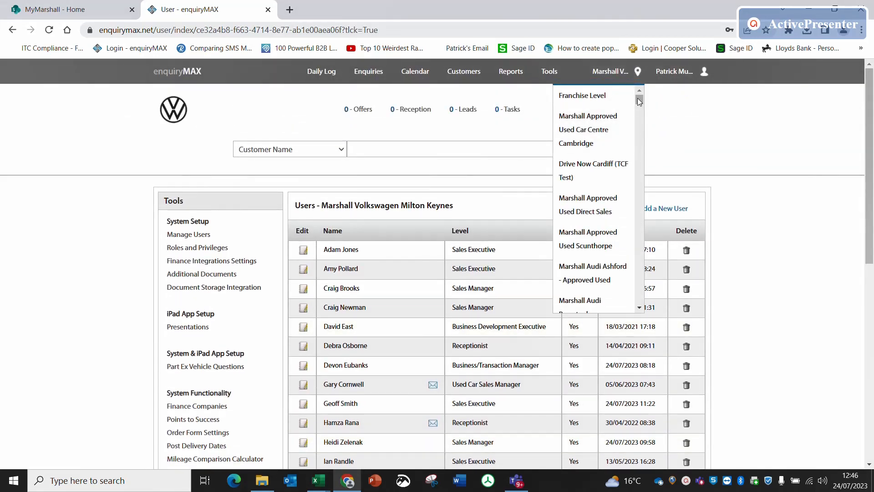
{"action": "left_click_drag", "start_coordinate": [640, 99], "coordinate": [632, 300]}
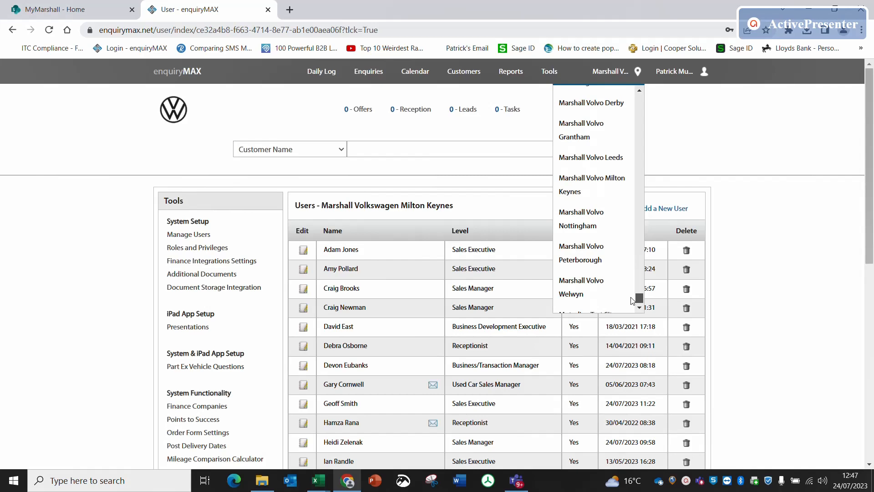
{"action": "left_click", "coordinate": [580, 186]}
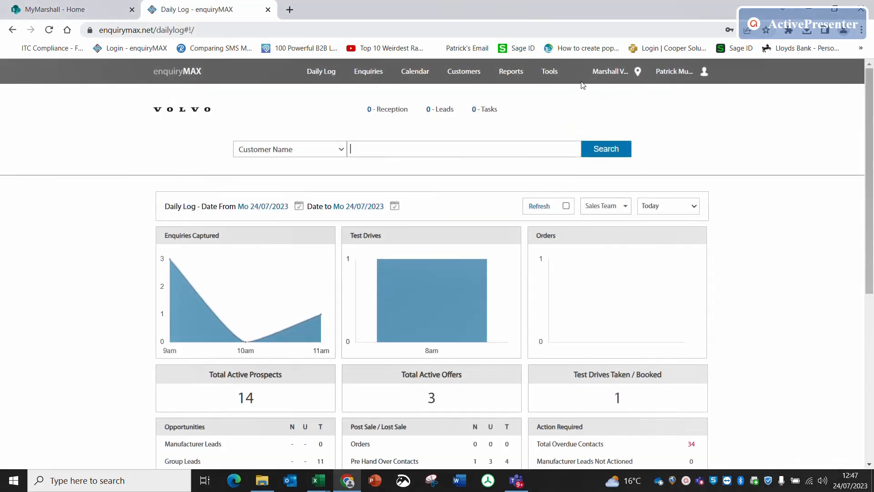
{"action": "left_click", "coordinate": [550, 73]}
{"action": "left_click", "coordinate": [207, 235]}
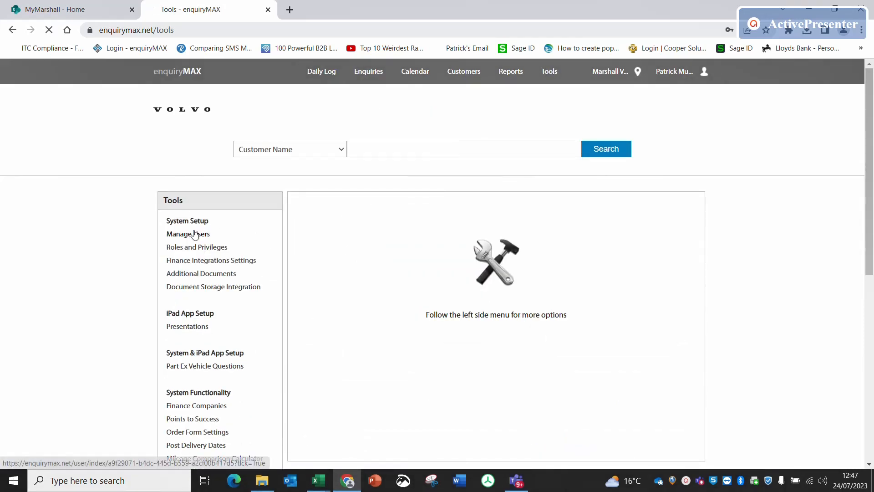
{"action": "scroll", "coordinate": [451, 291], "scroll_direction": "down", "scroll_amount": 7}
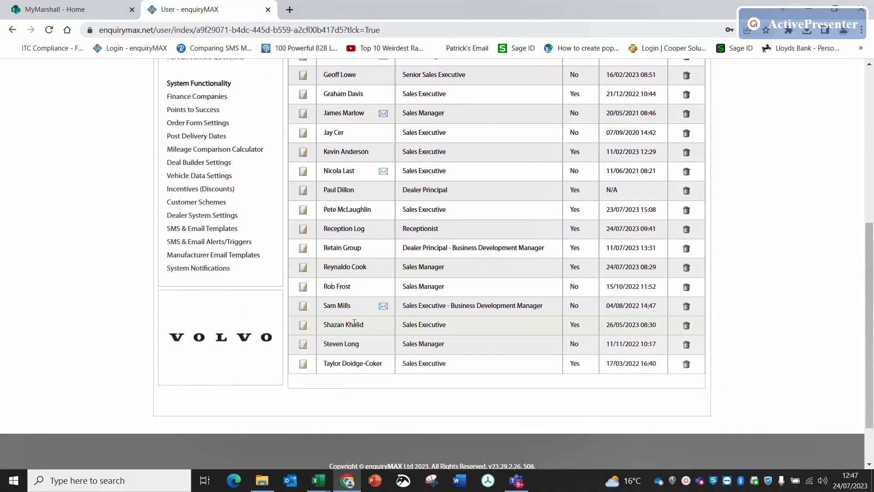
{"action": "scroll", "coordinate": [390, 224], "scroll_direction": "up", "scroll_amount": 1}
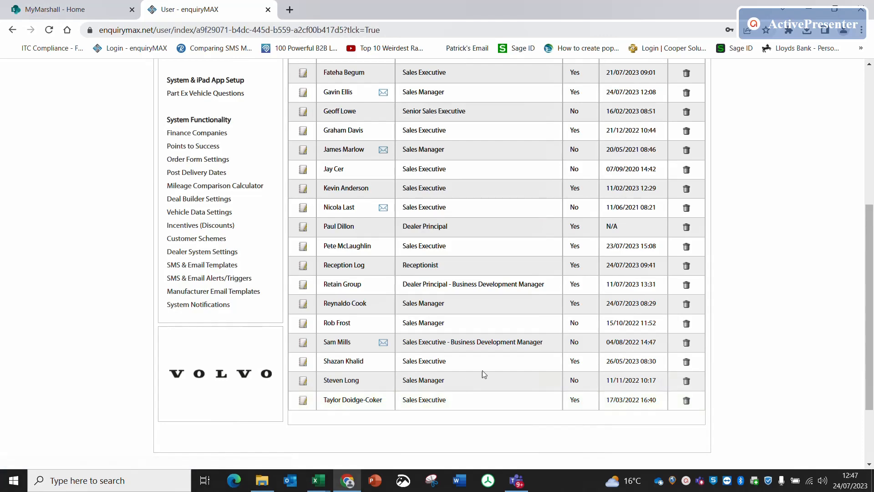
{"action": "scroll", "coordinate": [550, 204], "scroll_direction": "up", "scroll_amount": 6}
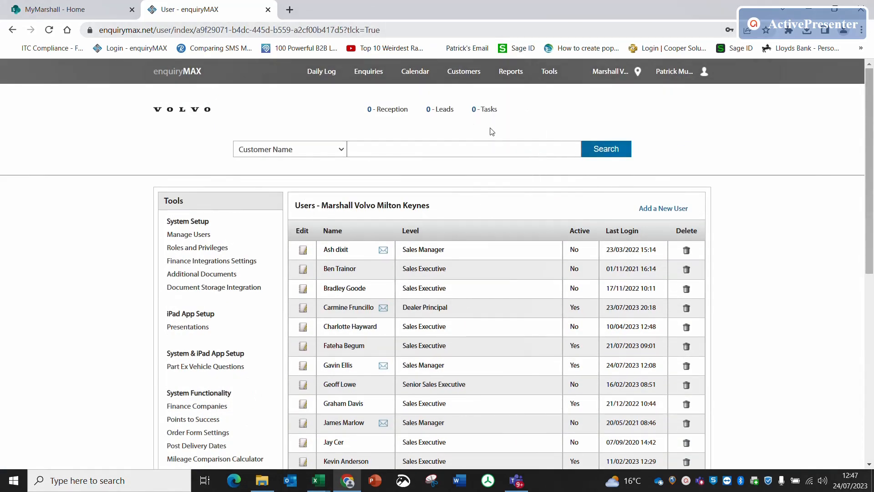
- Search the dealership's customers by Sales Person, filtering on the sales executive last logged in on 17/03/2022
{"action": "left_click", "coordinate": [463, 74]}
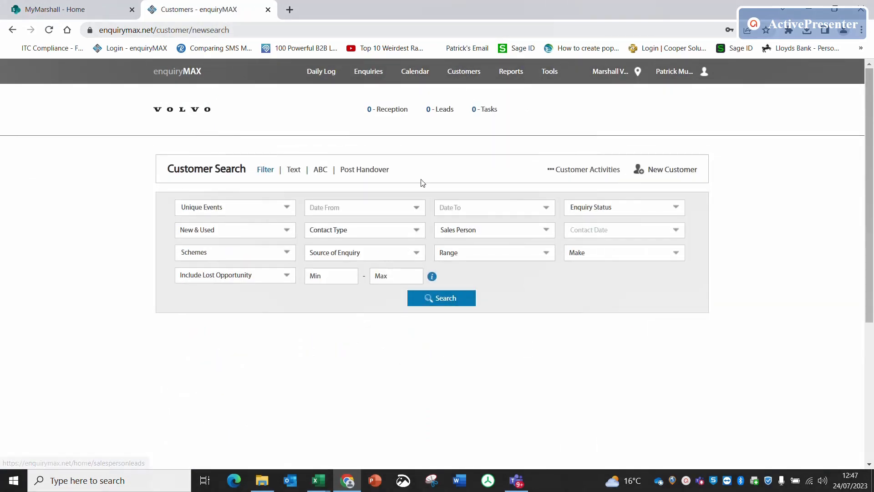
{"action": "left_click", "coordinate": [483, 232]}
{"action": "left_click", "coordinate": [481, 244]}
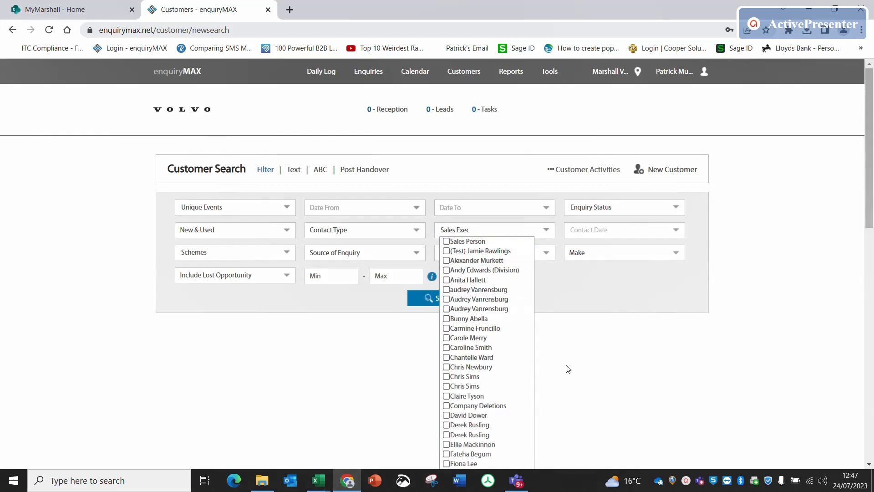
{"action": "scroll", "coordinate": [565, 359], "scroll_direction": "down", "scroll_amount": 8}
{"action": "scroll", "coordinate": [565, 353], "scroll_direction": "down", "scroll_amount": 5}
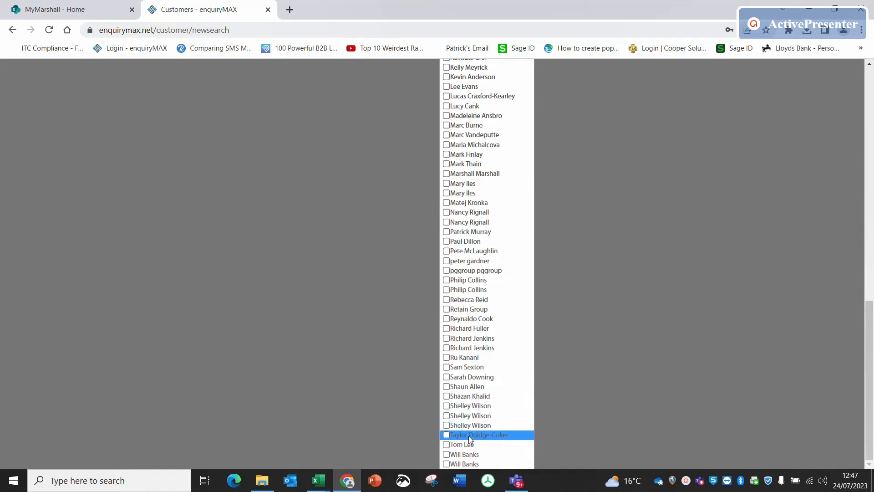
{"action": "scroll", "coordinate": [648, 258], "scroll_direction": "up", "scroll_amount": 6}
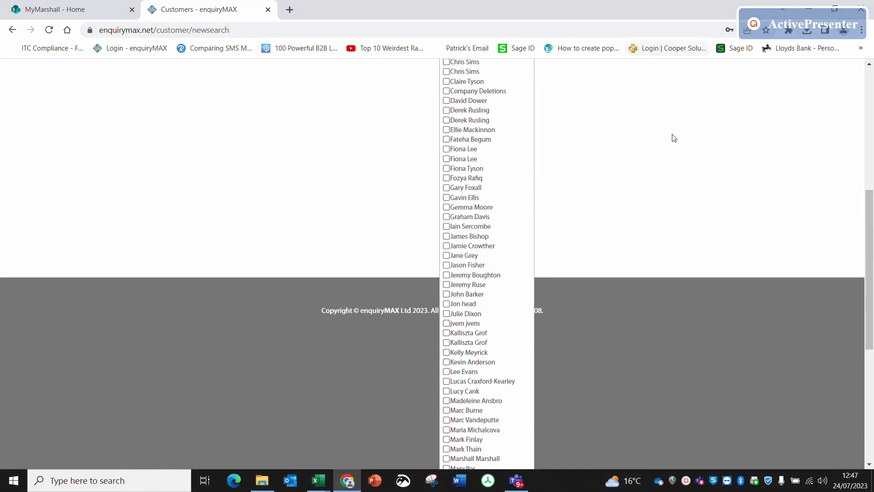
{"action": "left_click", "coordinate": [666, 167]}
{"action": "scroll", "coordinate": [665, 167], "scroll_direction": "up", "scroll_amount": 7}
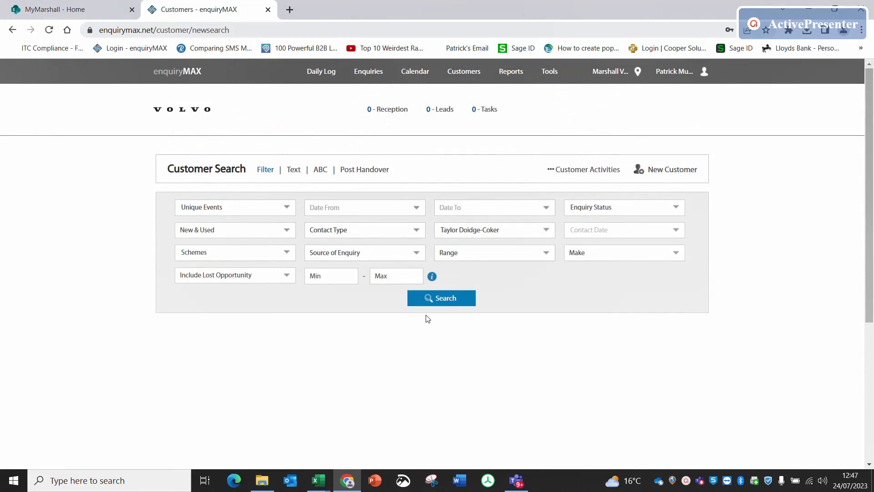
{"action": "left_click", "coordinate": [438, 298]}
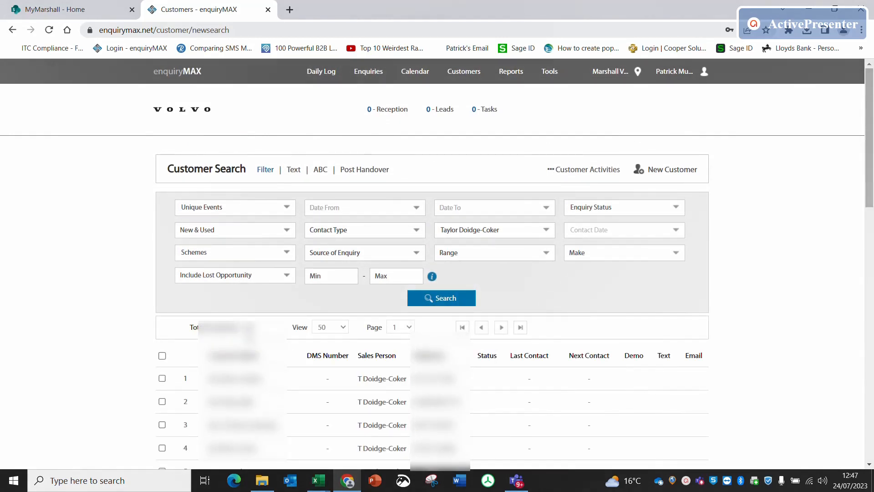
{"action": "left_click", "coordinate": [162, 355]}
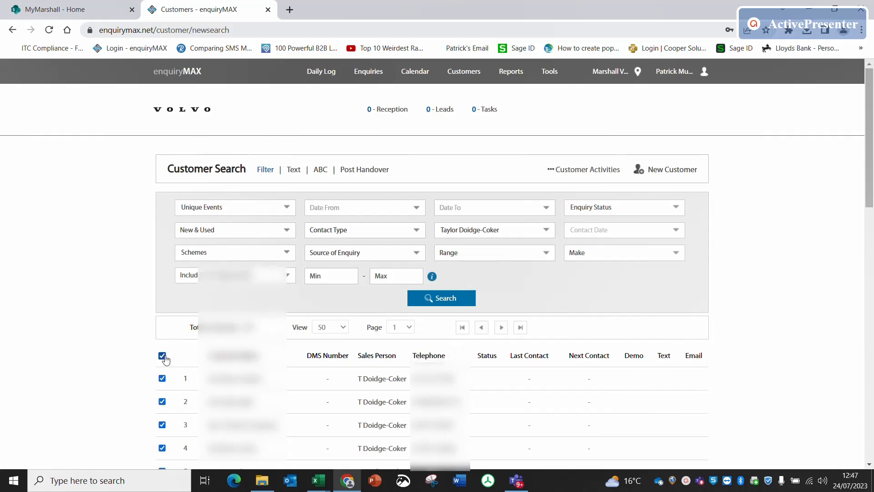
{"action": "left_click", "coordinate": [512, 233]}
{"action": "left_click", "coordinate": [502, 251]}
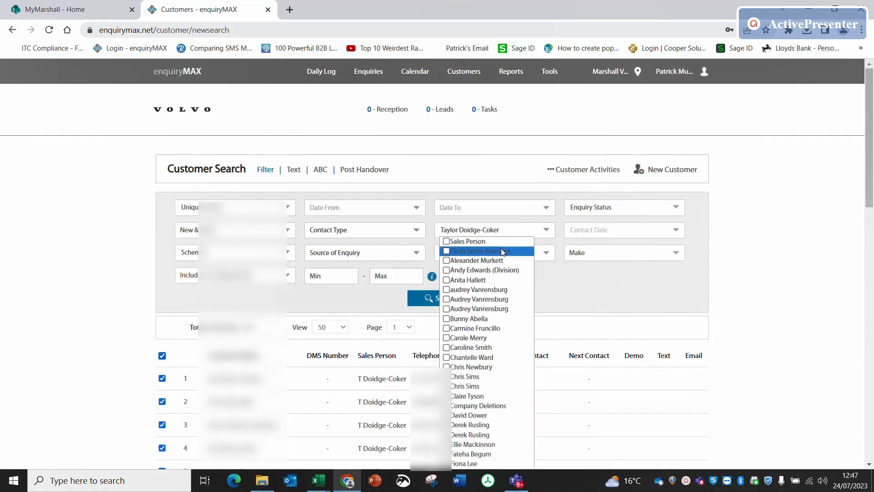
{"action": "left_click", "coordinate": [558, 288]}
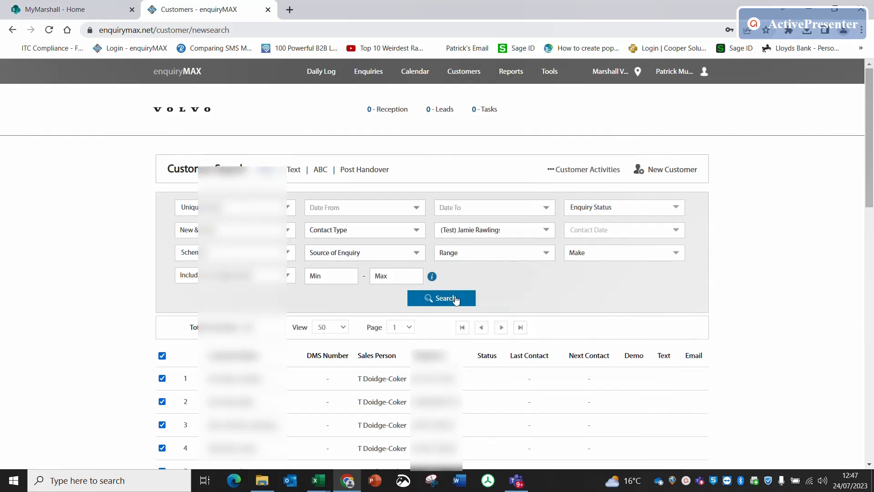
{"action": "left_click", "coordinate": [454, 299]}
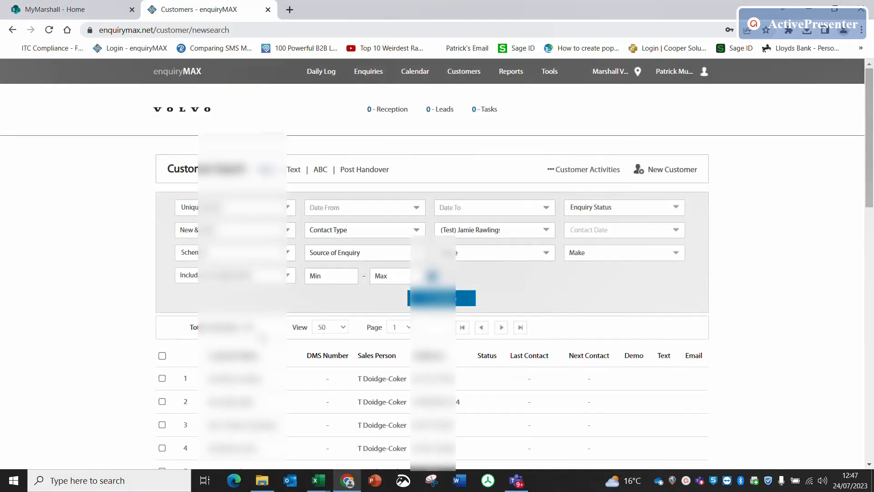
{"action": "left_click", "coordinate": [511, 235]}
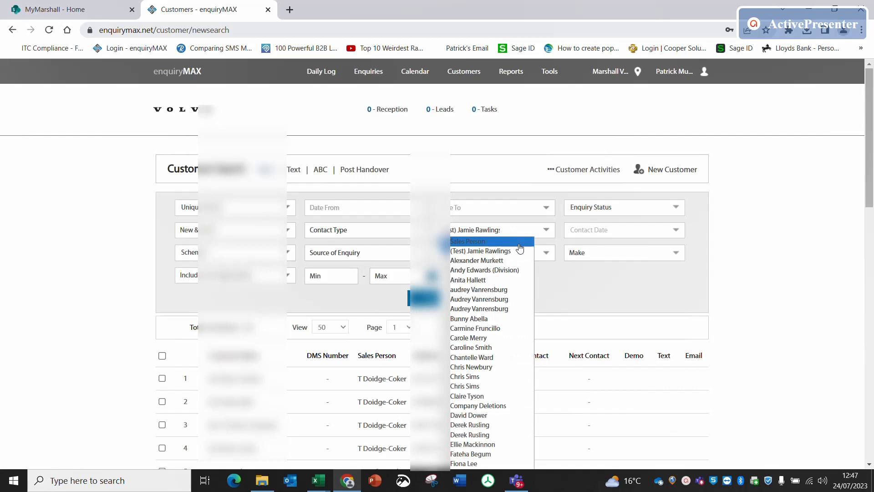
{"action": "left_click", "coordinate": [500, 247]}
{"action": "scroll", "coordinate": [495, 379], "scroll_direction": "down", "scroll_amount": 3}
{"action": "scroll", "coordinate": [495, 378], "scroll_direction": "down", "scroll_amount": 10}
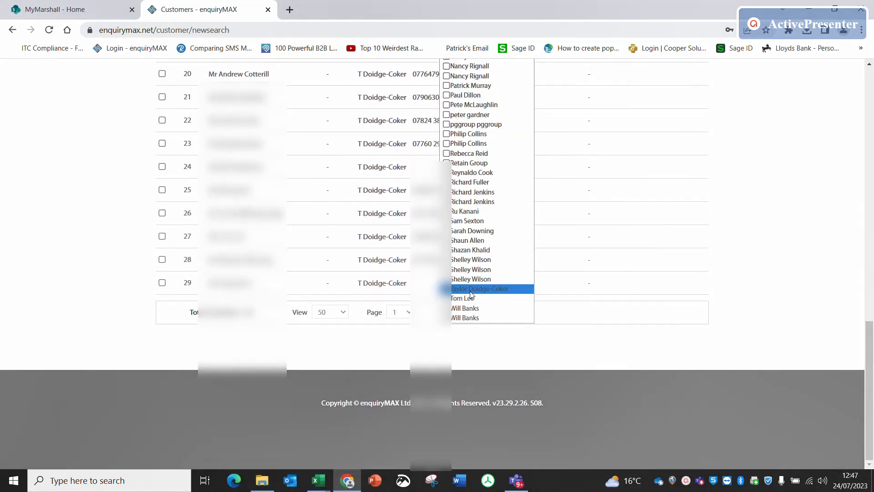
{"action": "scroll", "coordinate": [812, 218], "scroll_direction": "up", "scroll_amount": 14}
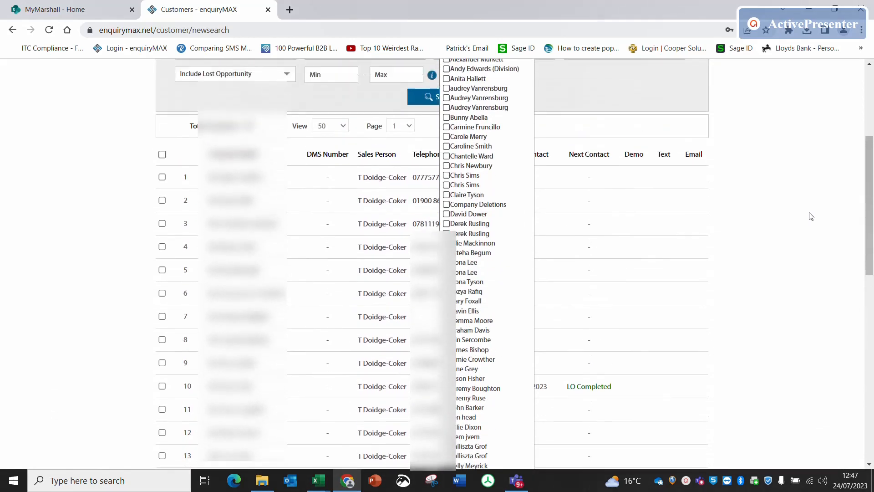
{"action": "left_click", "coordinate": [810, 217]}
{"action": "left_click", "coordinate": [458, 196]}
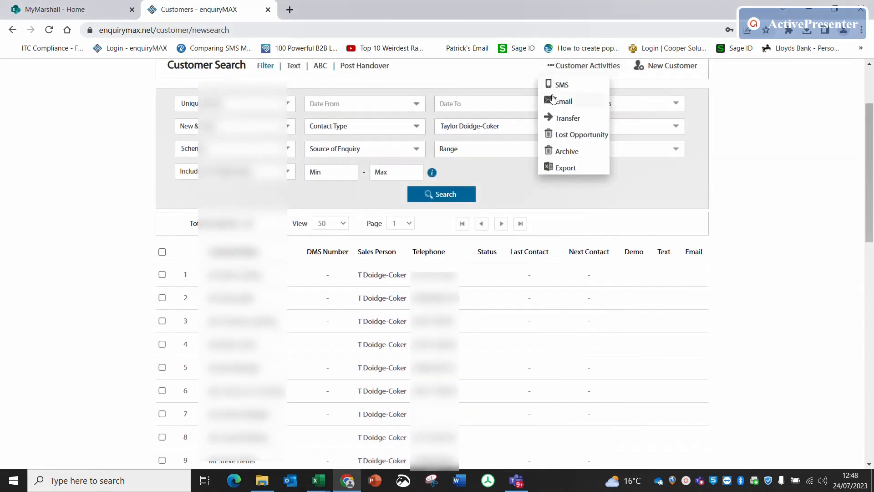
- Try to transfer the found customers to the sales executive last logged in on 26/05/2023, without ticking any customers
{"action": "left_click", "coordinate": [582, 67]}
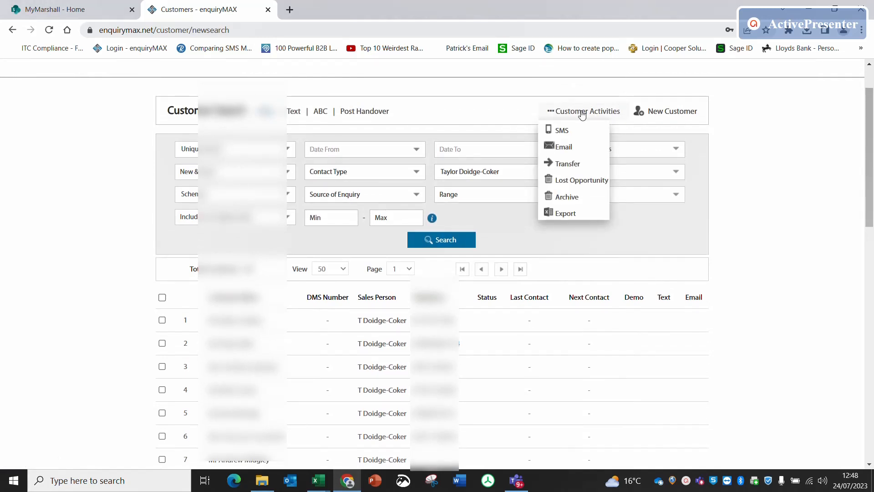
{"action": "left_click", "coordinate": [567, 166]}
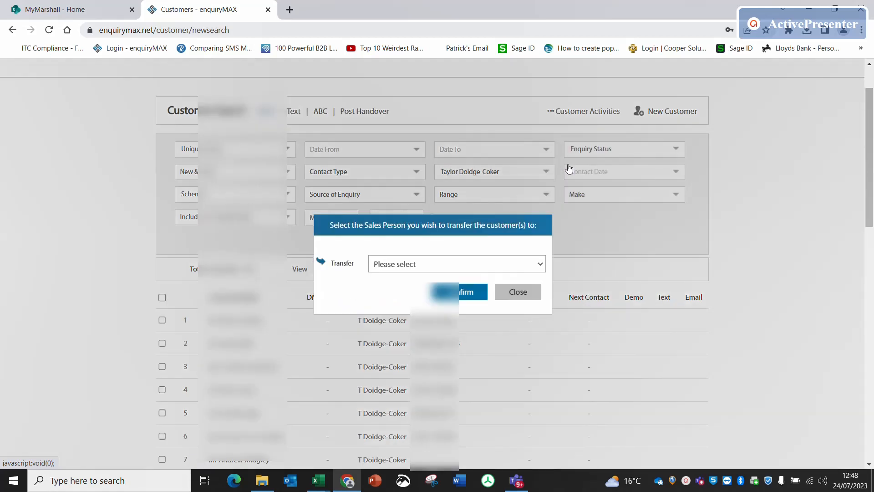
{"action": "left_click", "coordinate": [445, 266]}
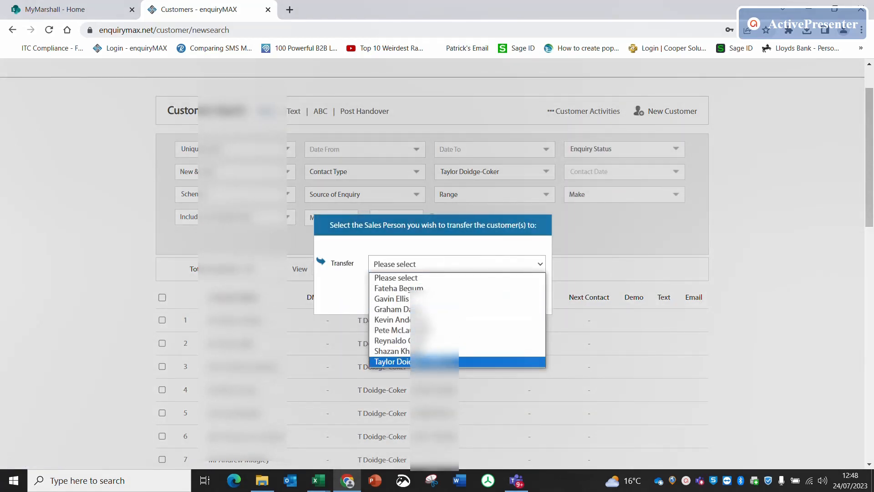
{"action": "left_click", "coordinate": [433, 351]}
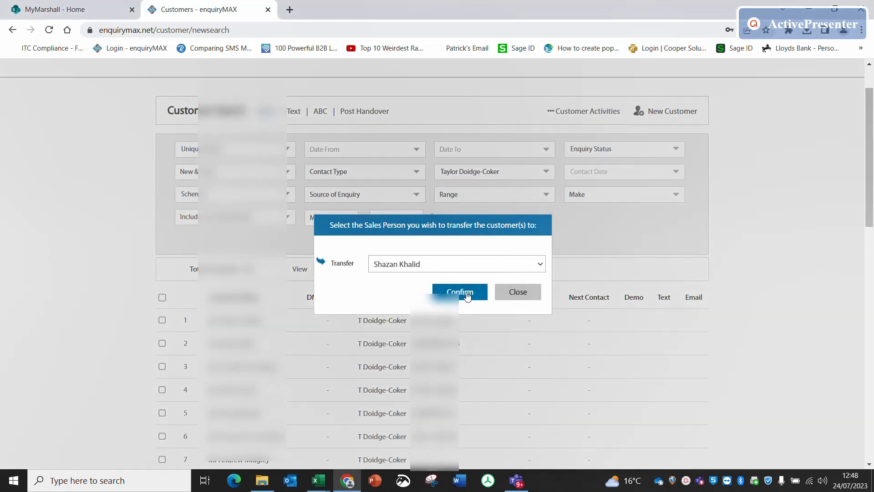
{"action": "left_click", "coordinate": [467, 295]}
{"action": "left_click", "coordinate": [438, 294]}
{"action": "left_click", "coordinate": [520, 297]}
- Select all listed customers and transfer them to the sales executive last logged in on 26/05/2023
{"action": "left_click", "coordinate": [162, 298]}
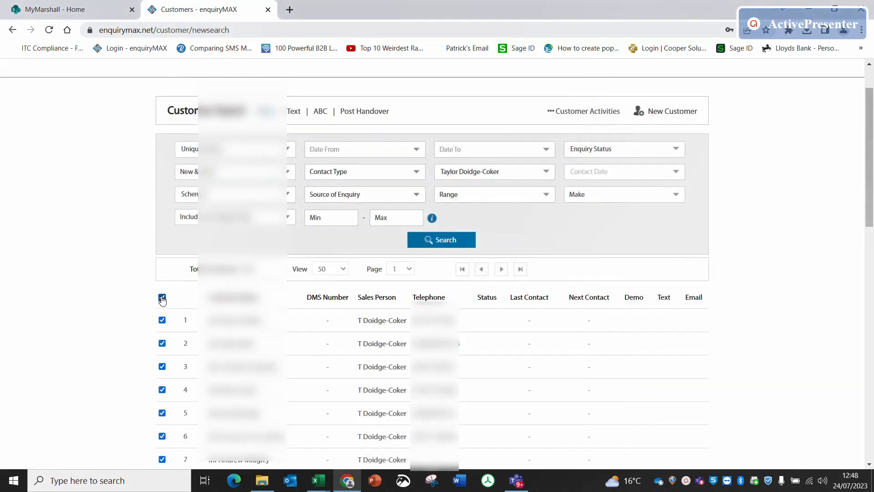
{"action": "left_click", "coordinate": [508, 173]}
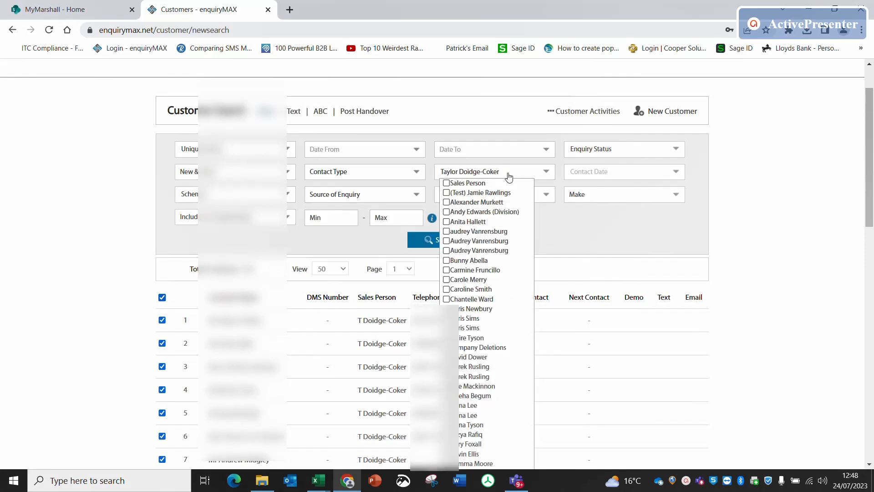
{"action": "left_click", "coordinate": [607, 110]}
{"action": "left_click", "coordinate": [567, 169]}
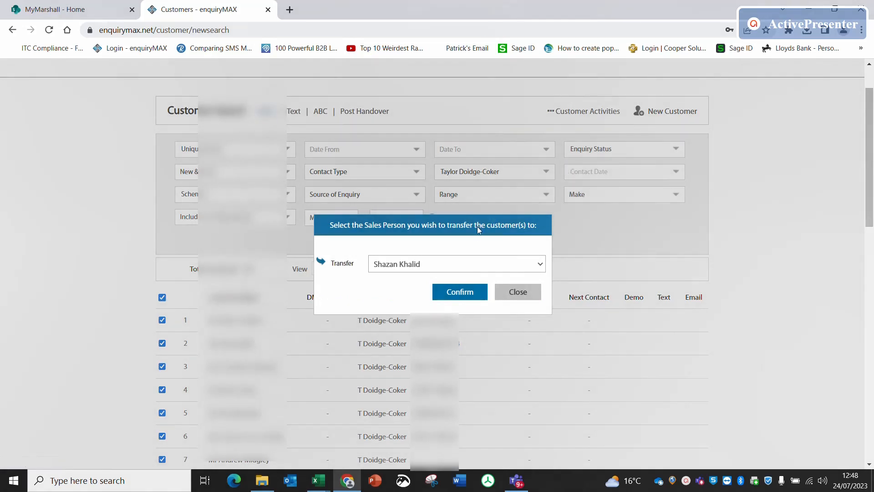
{"action": "left_click", "coordinate": [459, 293]}
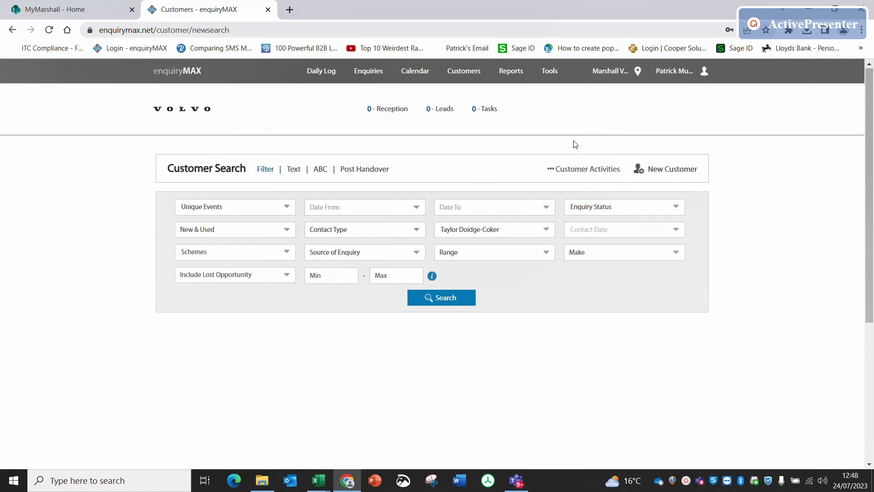
{"action": "left_click", "coordinate": [583, 169]}
- Disable the account of the sales executive last logged in on 17/03/2022 from the Volvo user list and save the record
{"action": "left_click", "coordinate": [550, 71]}
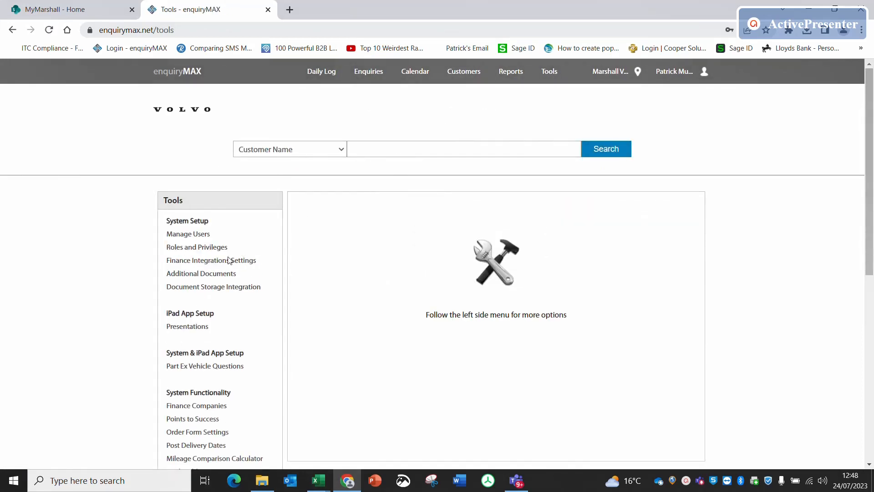
{"action": "left_click", "coordinate": [195, 236]}
{"action": "scroll", "coordinate": [373, 365], "scroll_direction": "down", "scroll_amount": 7}
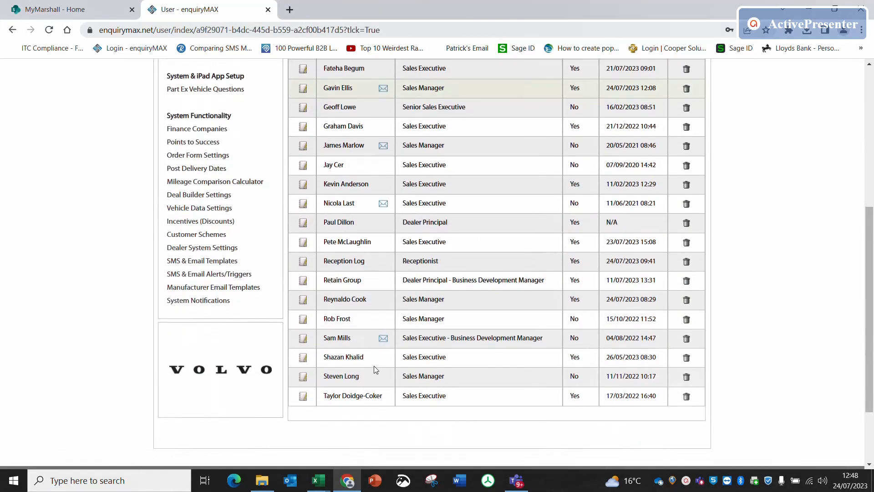
{"action": "left_click", "coordinate": [303, 364]}
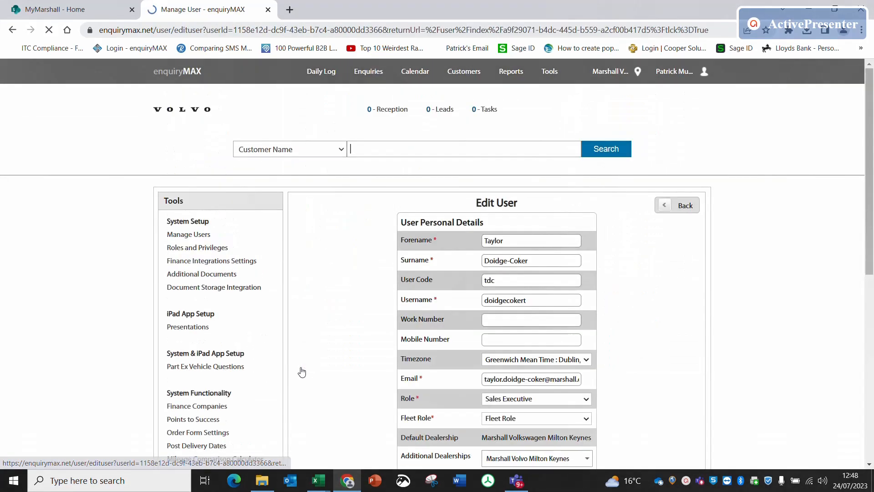
{"action": "scroll", "coordinate": [471, 382], "scroll_direction": "down", "scroll_amount": 4}
{"action": "left_click", "coordinate": [485, 321]}
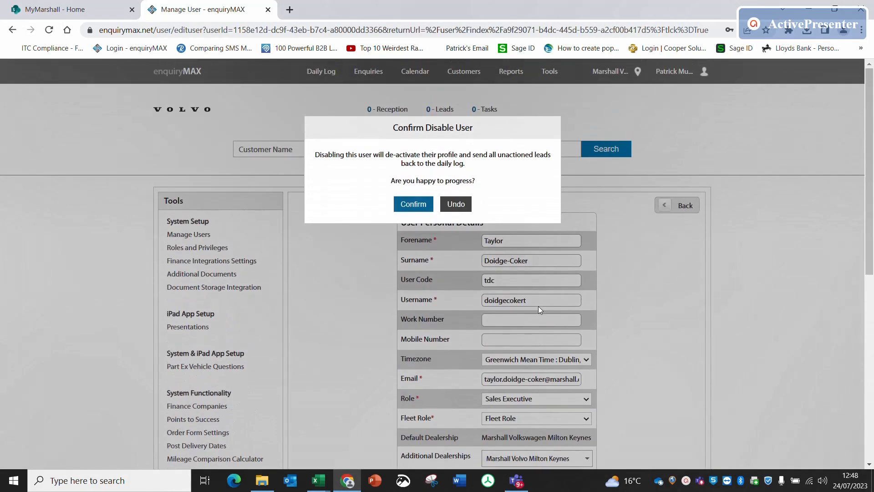
{"action": "left_click", "coordinate": [410, 204]}
{"action": "scroll", "coordinate": [444, 291], "scroll_direction": "down", "scroll_amount": 5}
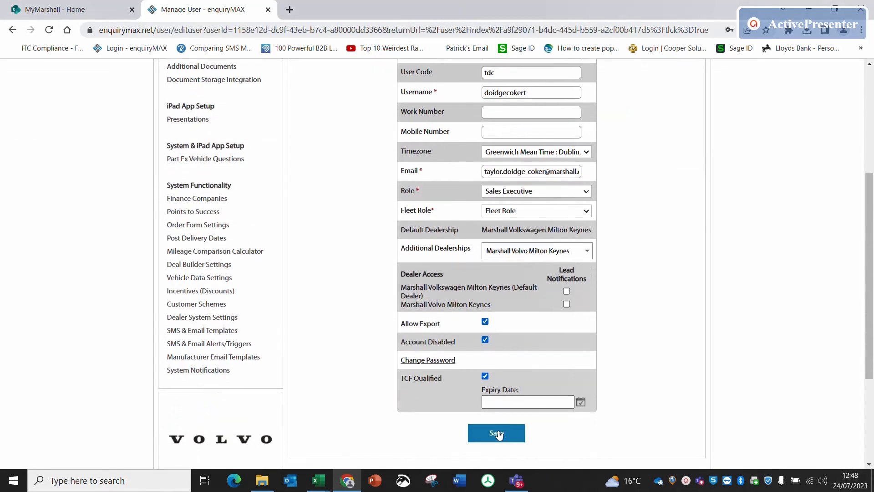
{"action": "left_click", "coordinate": [500, 436]}
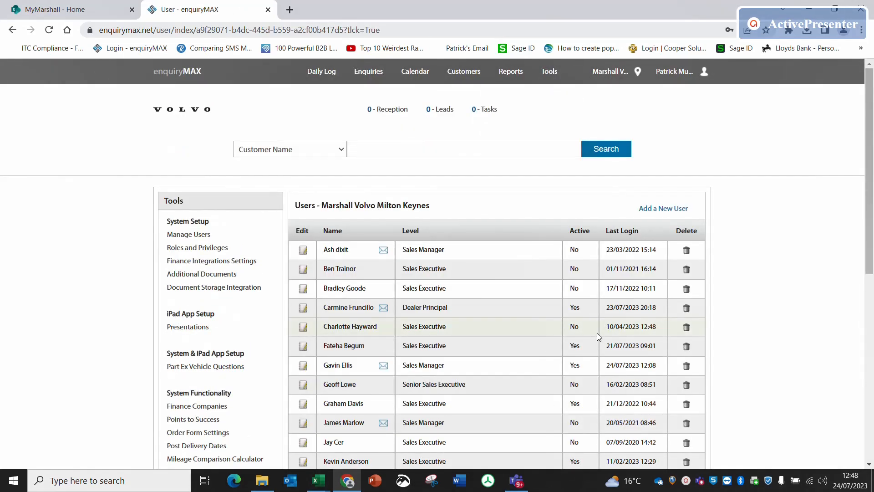
- Delete the disabled sales executive last logged in on 17/03/2022 from the Marshall Volvo Milton Keynes users
{"action": "scroll", "coordinate": [597, 335], "scroll_direction": "down", "scroll_amount": 5}
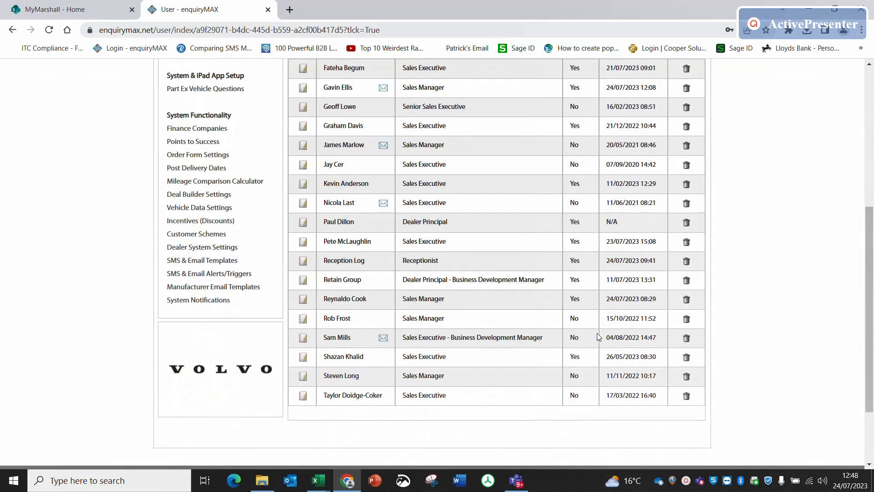
{"action": "left_click", "coordinate": [686, 396]}
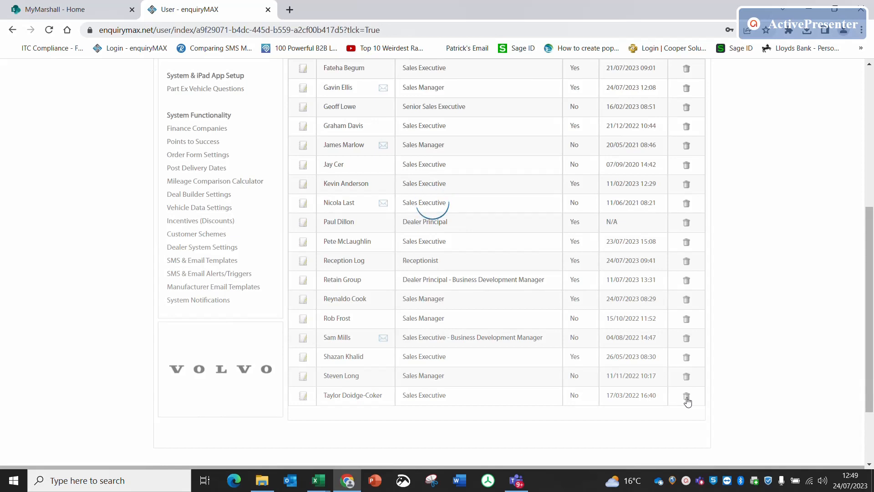
{"action": "left_click", "coordinate": [686, 396]}
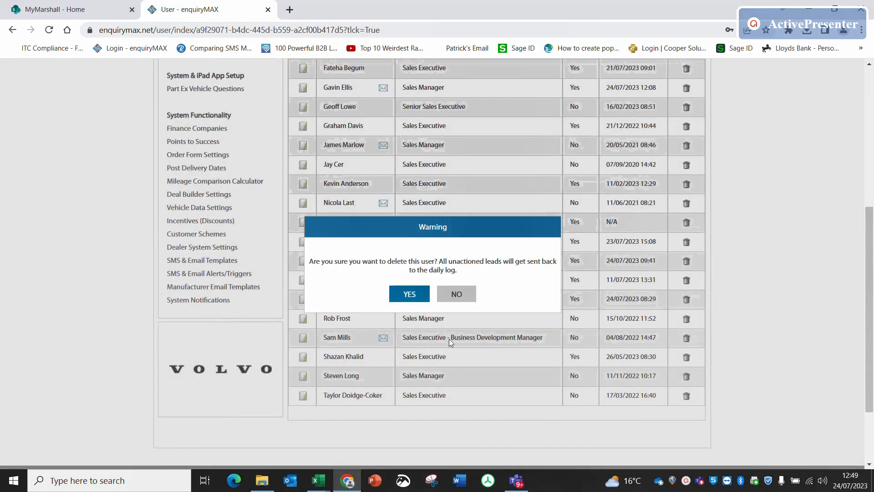
{"action": "left_click", "coordinate": [410, 293]}
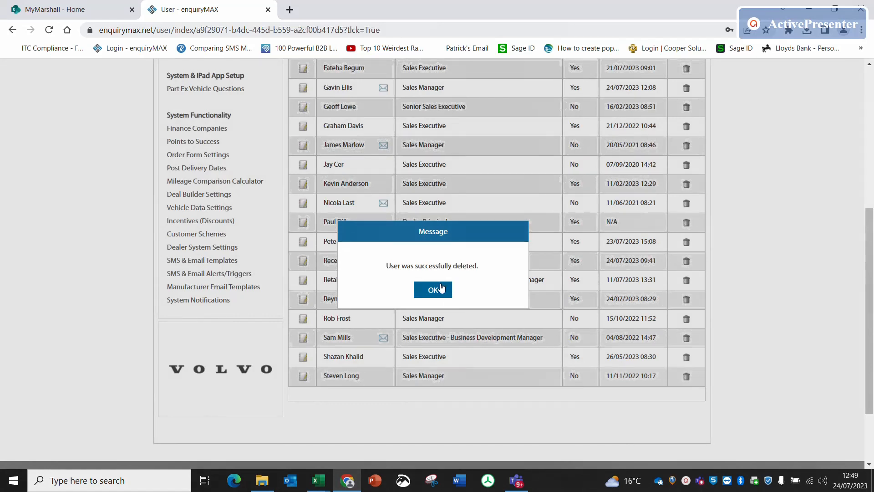
{"action": "left_click", "coordinate": [440, 288]}
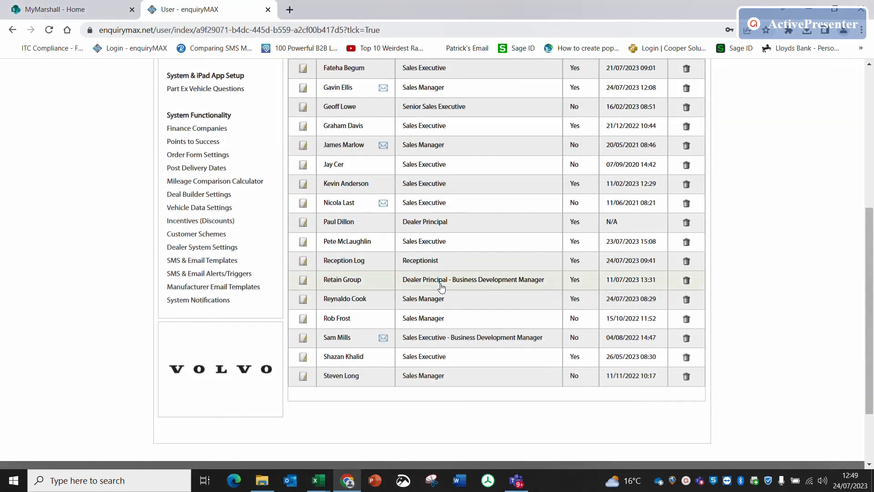